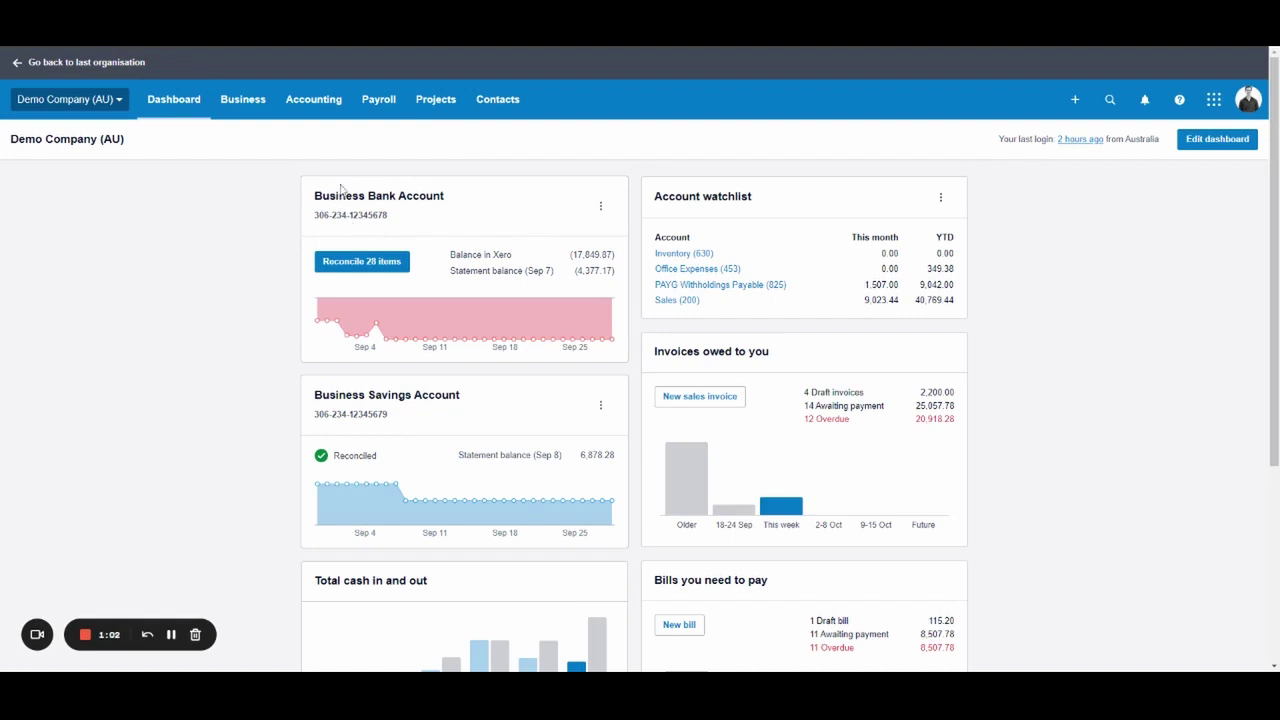
- Open the Payroll Overview showing the draft pay run, pending leave and September calendar
click(382, 115)
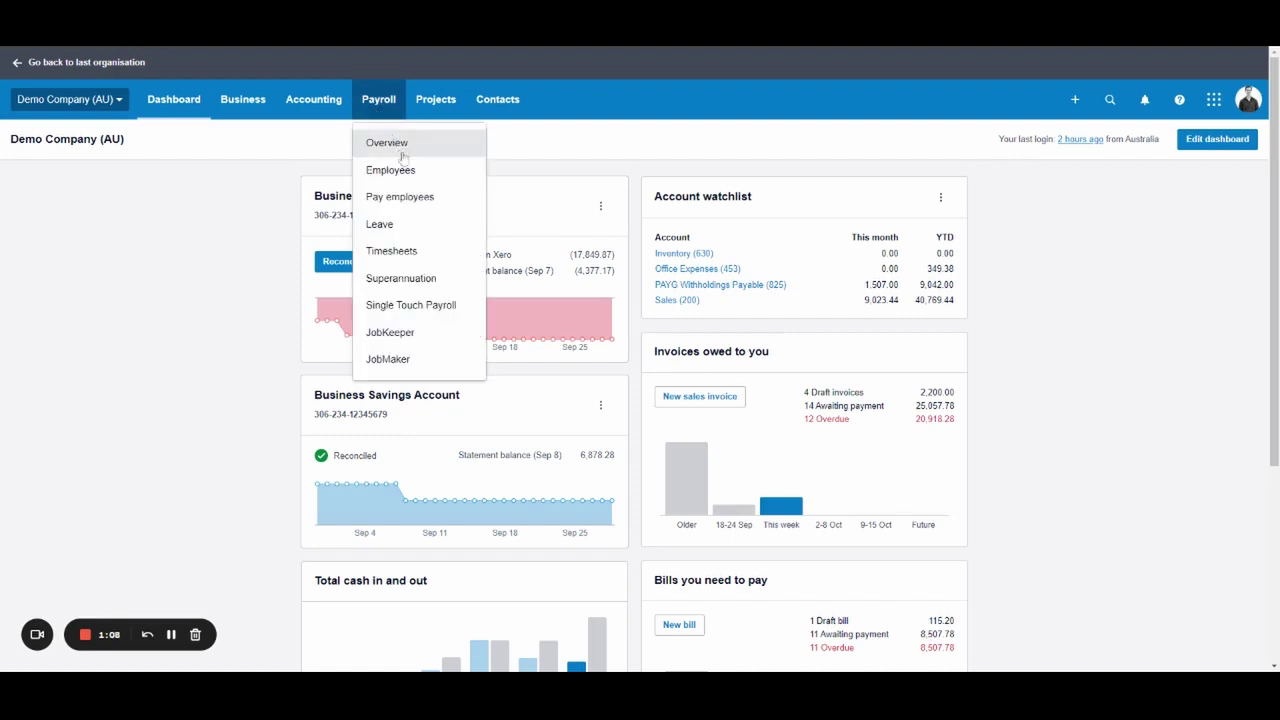
click(402, 150)
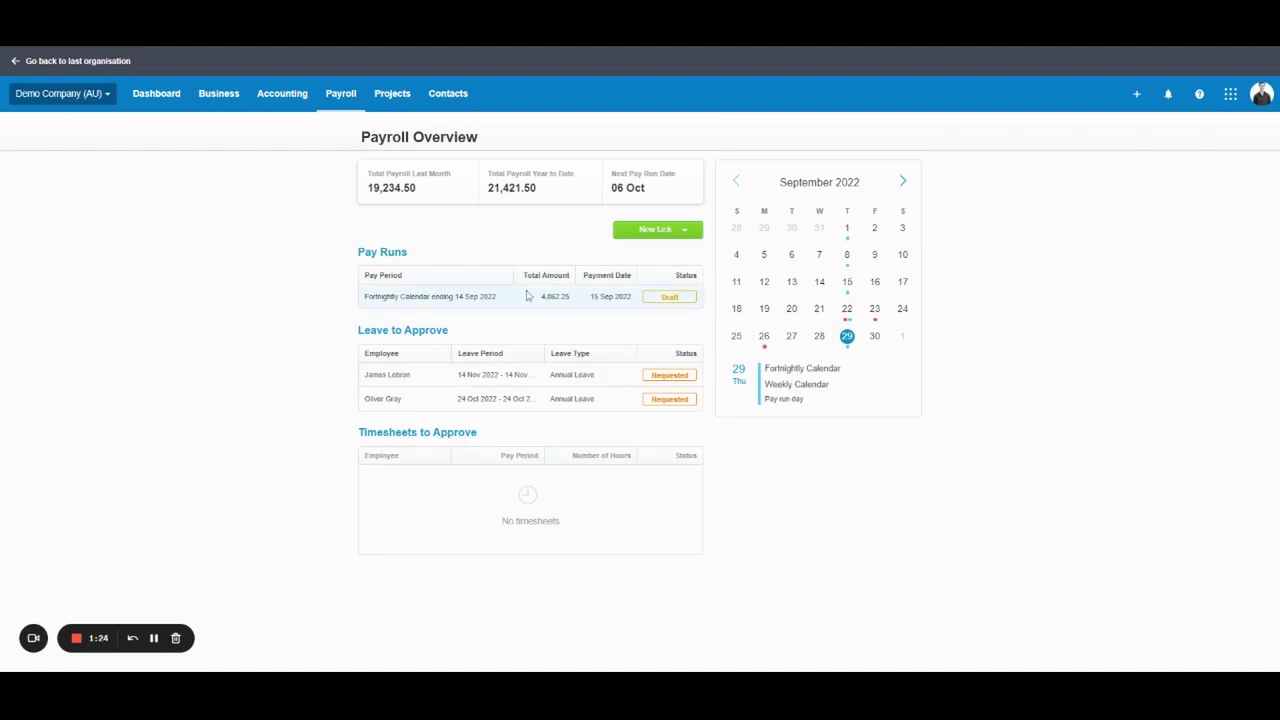
- Switch to the Payroll Employees page to view the first employee's payroll details
click(345, 94)
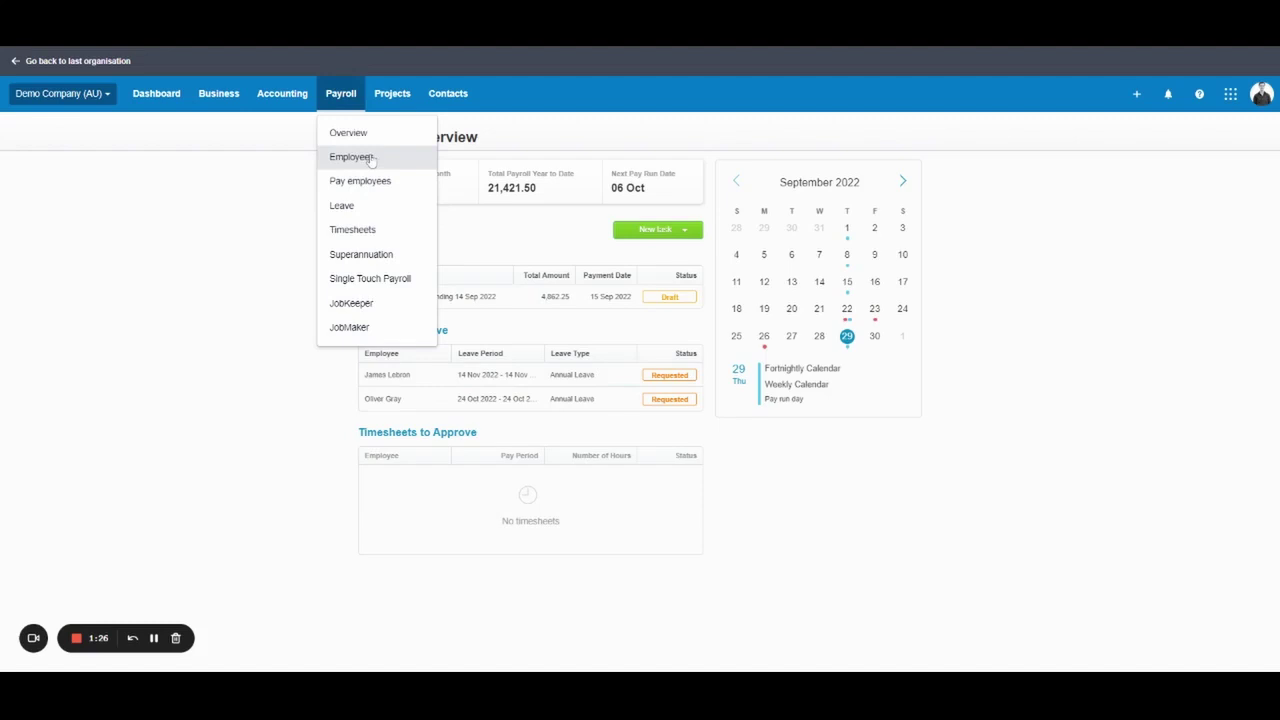
click(364, 157)
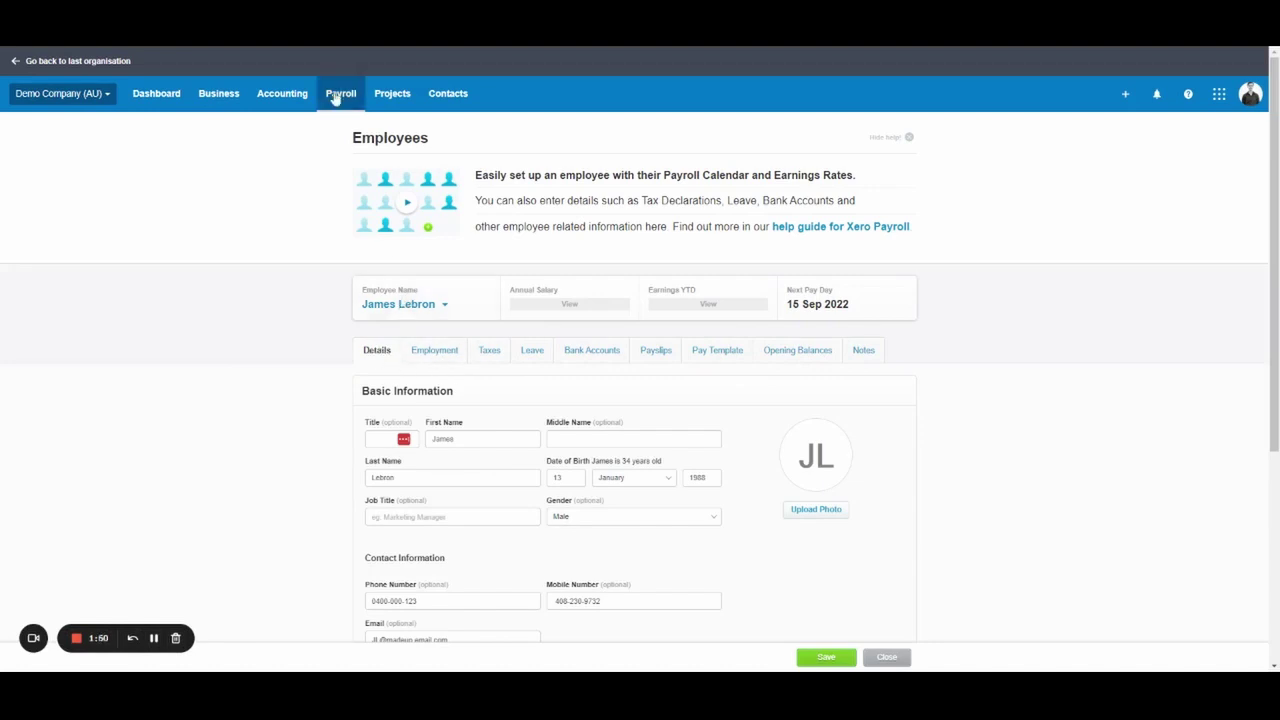
click(340, 93)
- Show Pay Employees without its help banner, listing the draft pay run ending 14 Sep 2022
click(366, 186)
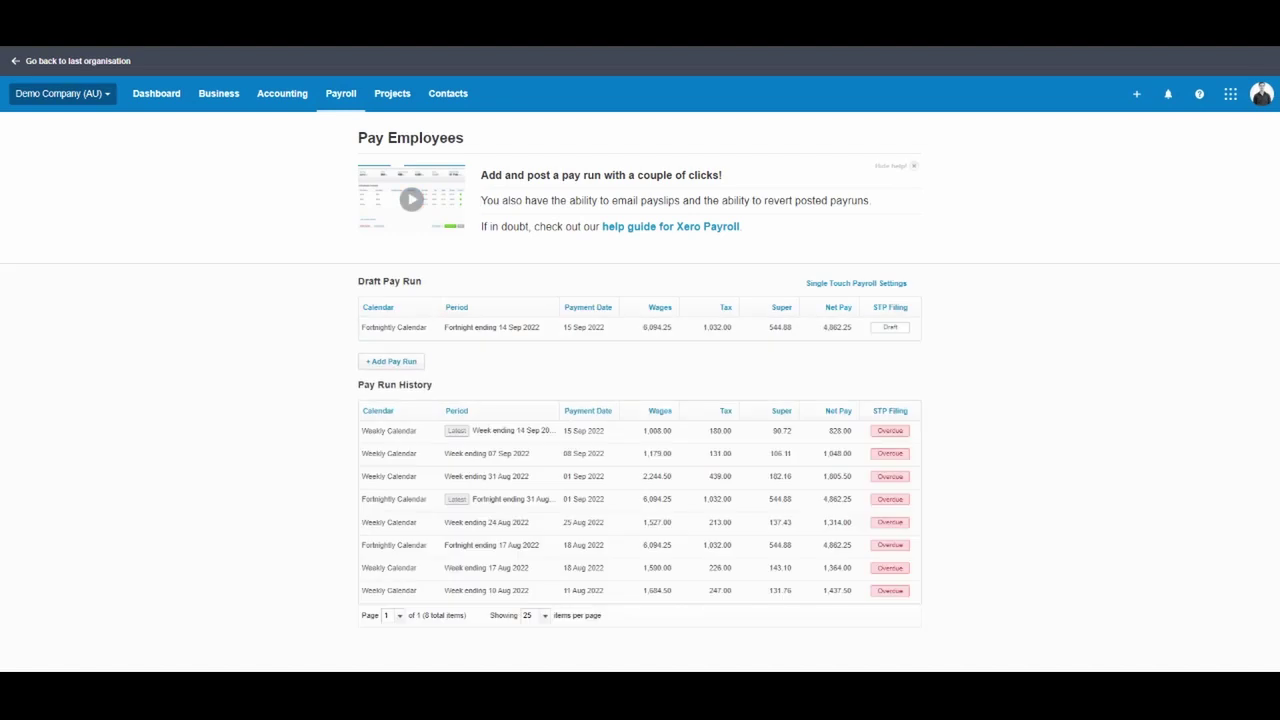
click(914, 166)
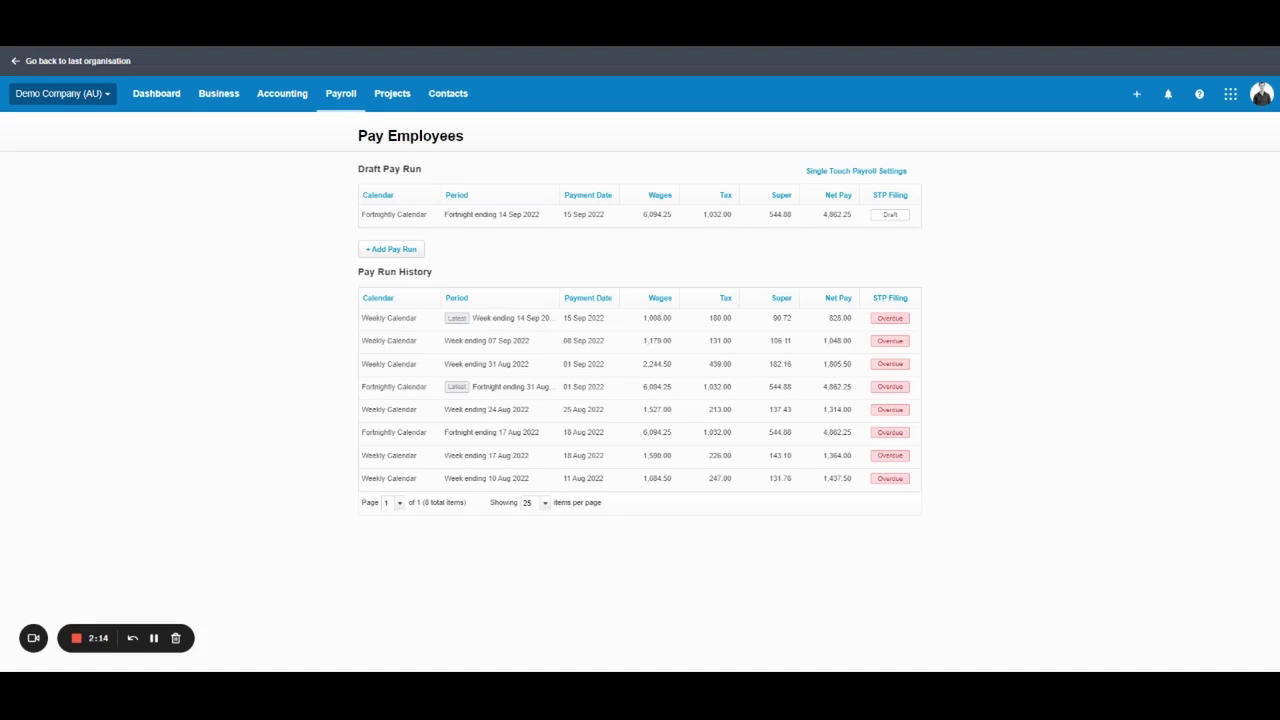
click(340, 92)
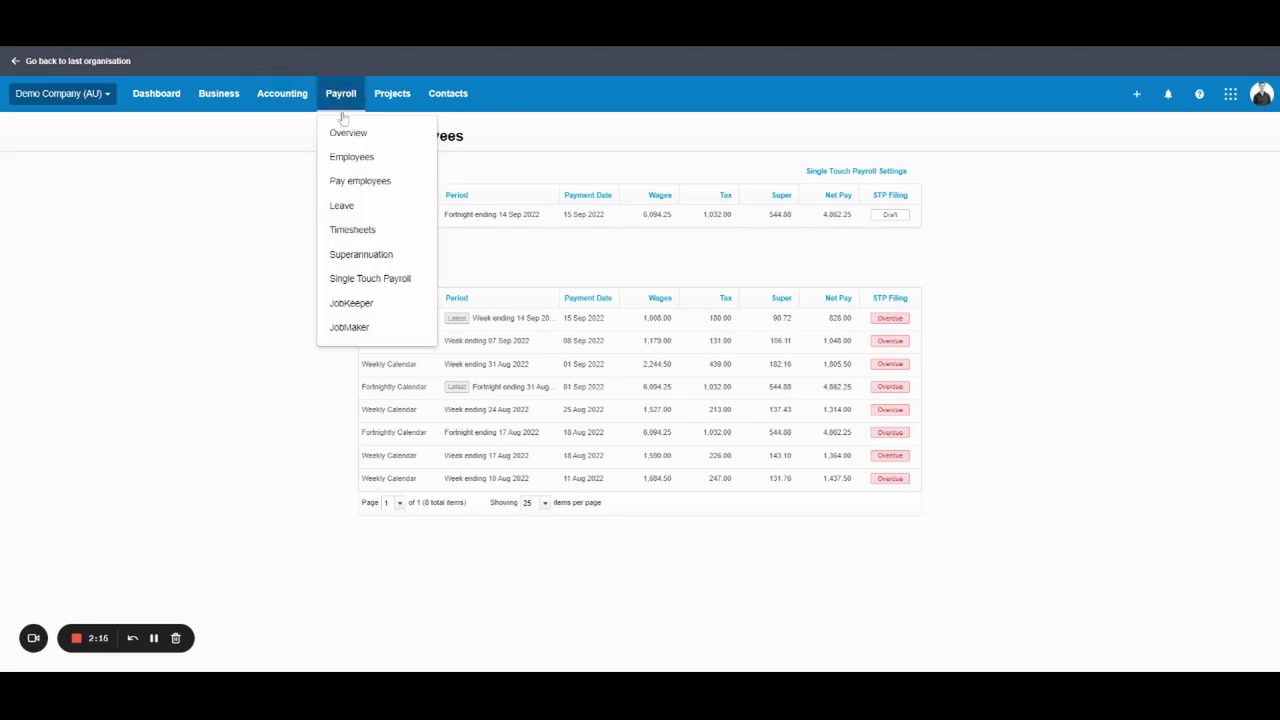
- Open the Leave page without its banner and check the New Request leave types
click(378, 206)
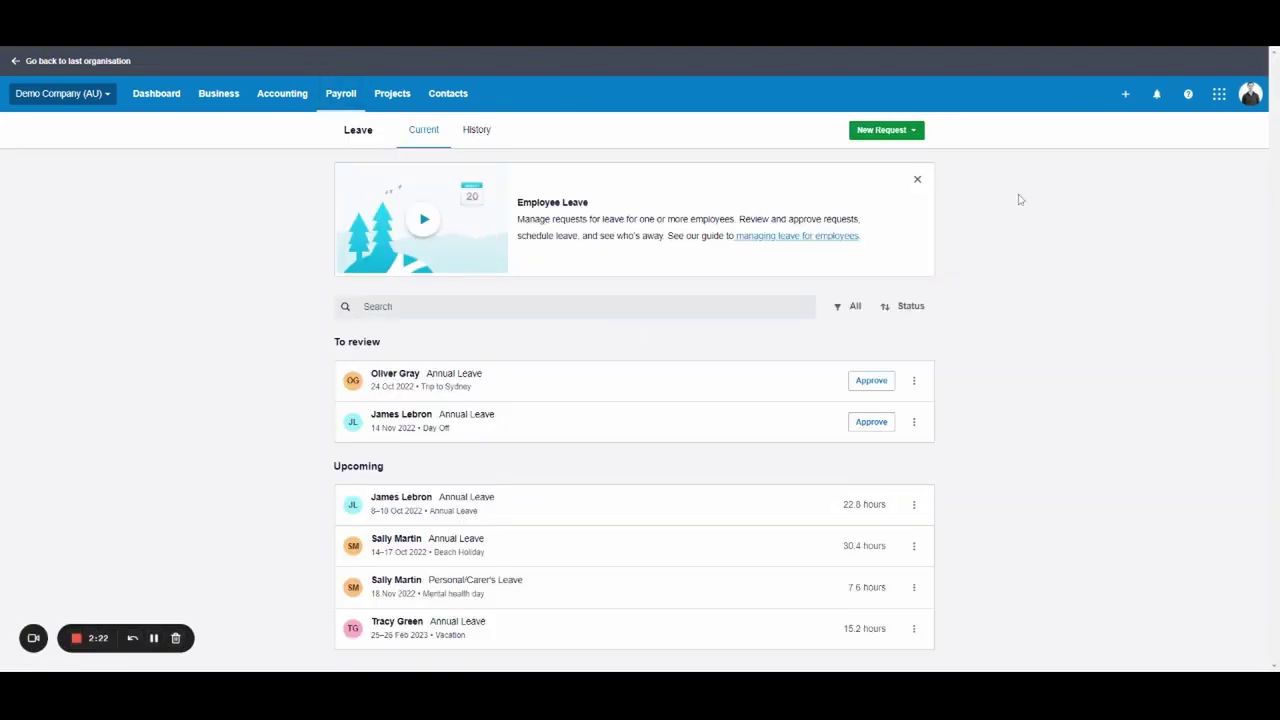
click(917, 179)
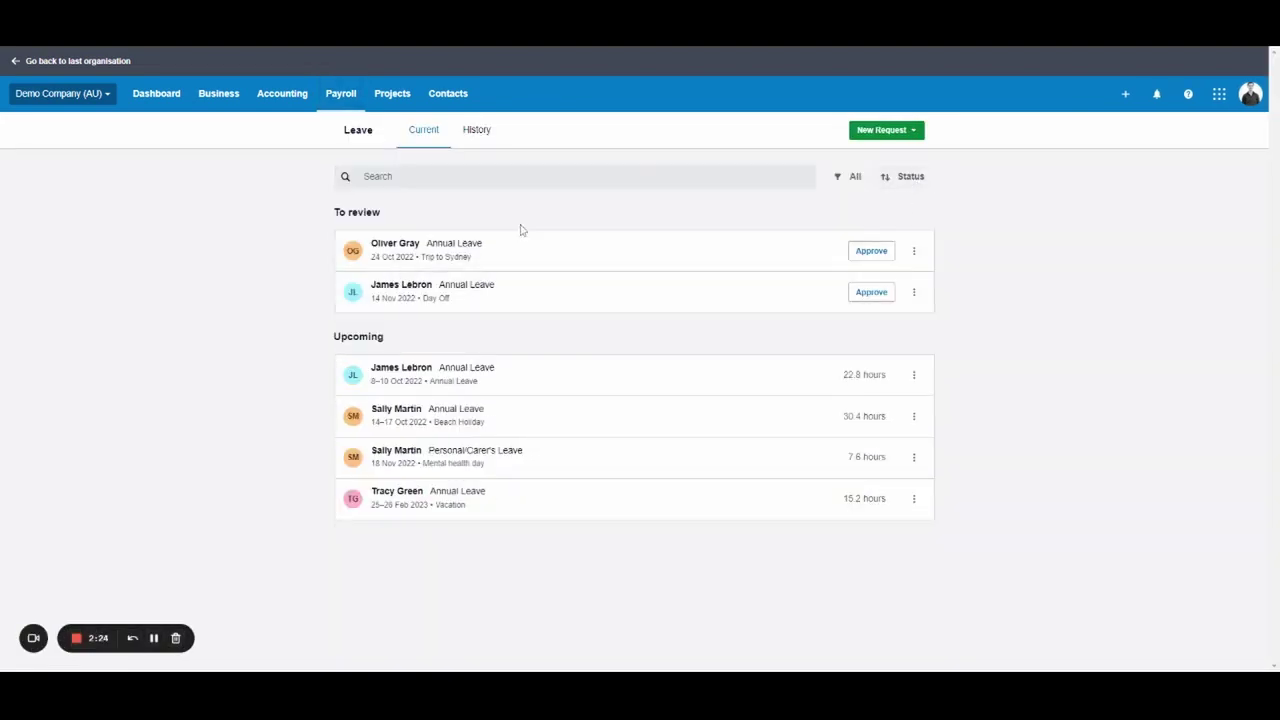
click(910, 133)
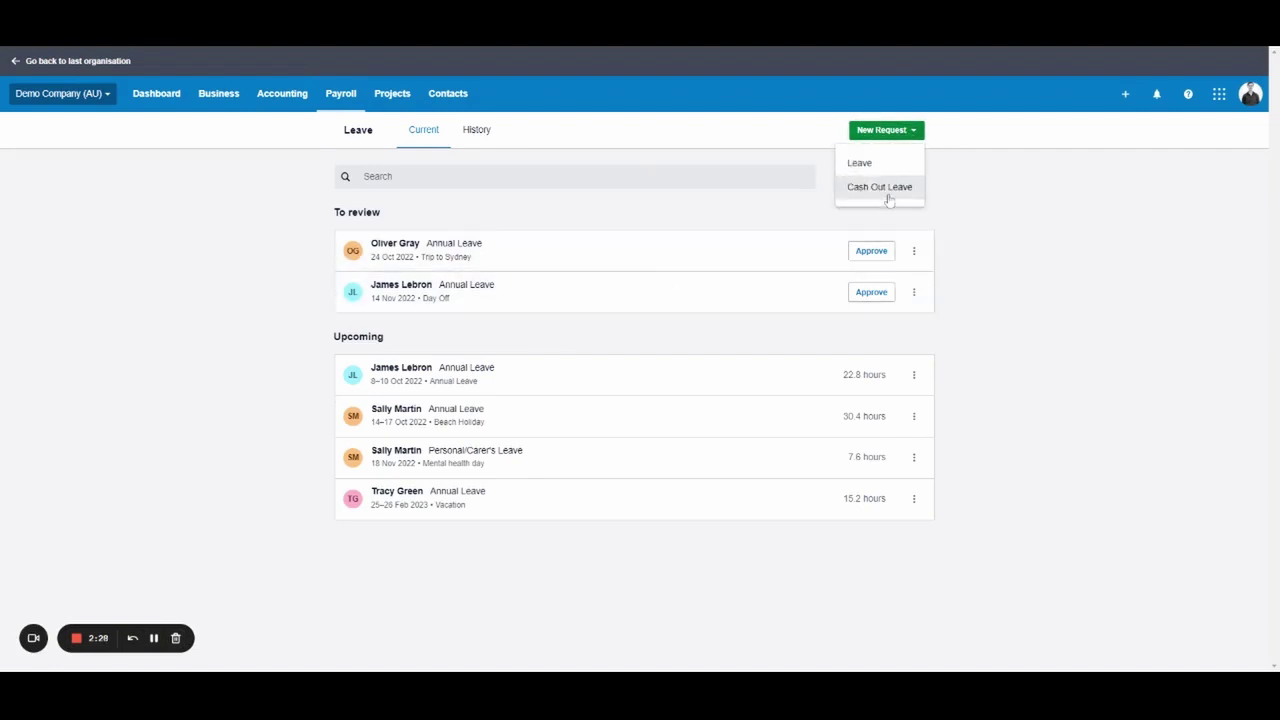
click(720, 206)
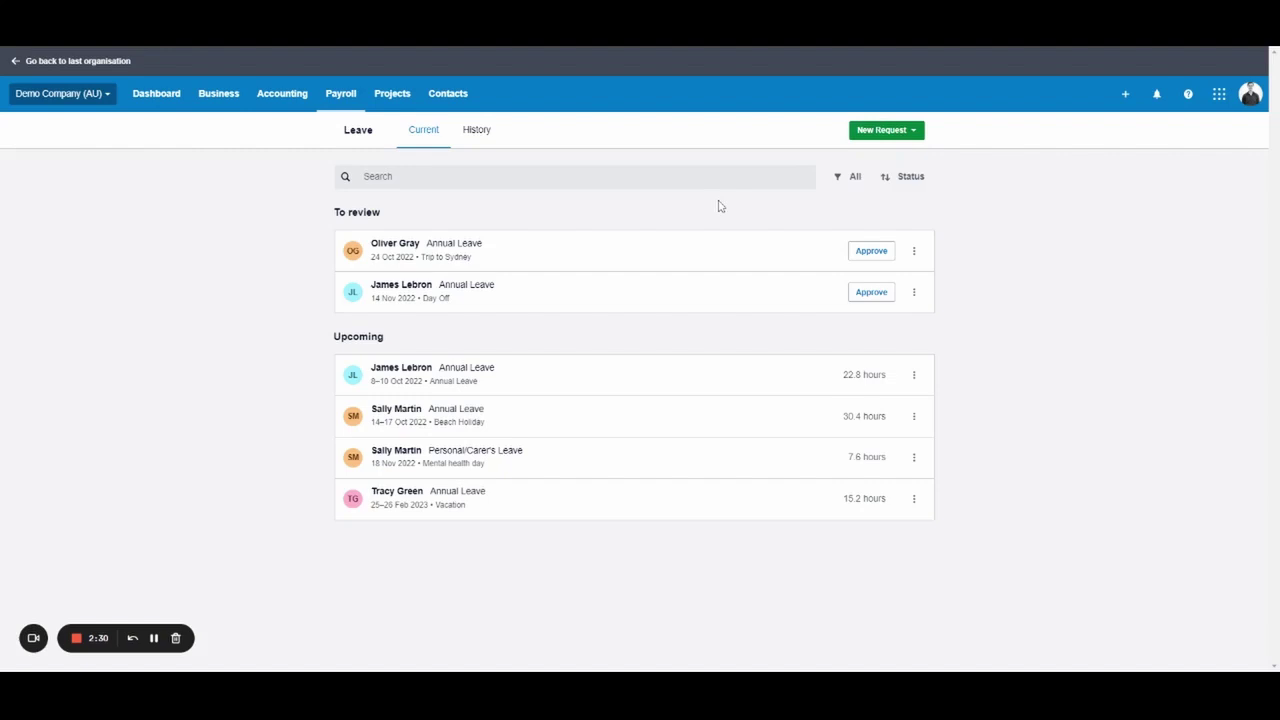
- Inspect the first leave request awaiting review, closing it unchanged
click(575, 262)
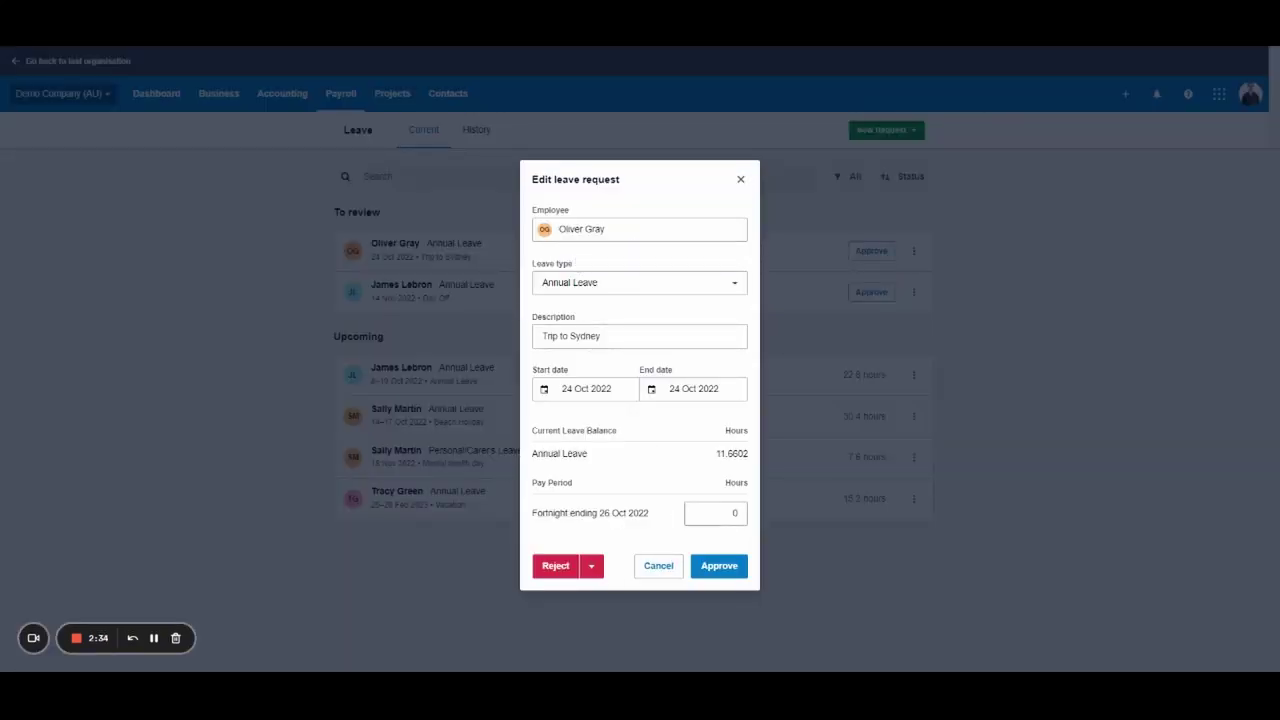
click(741, 180)
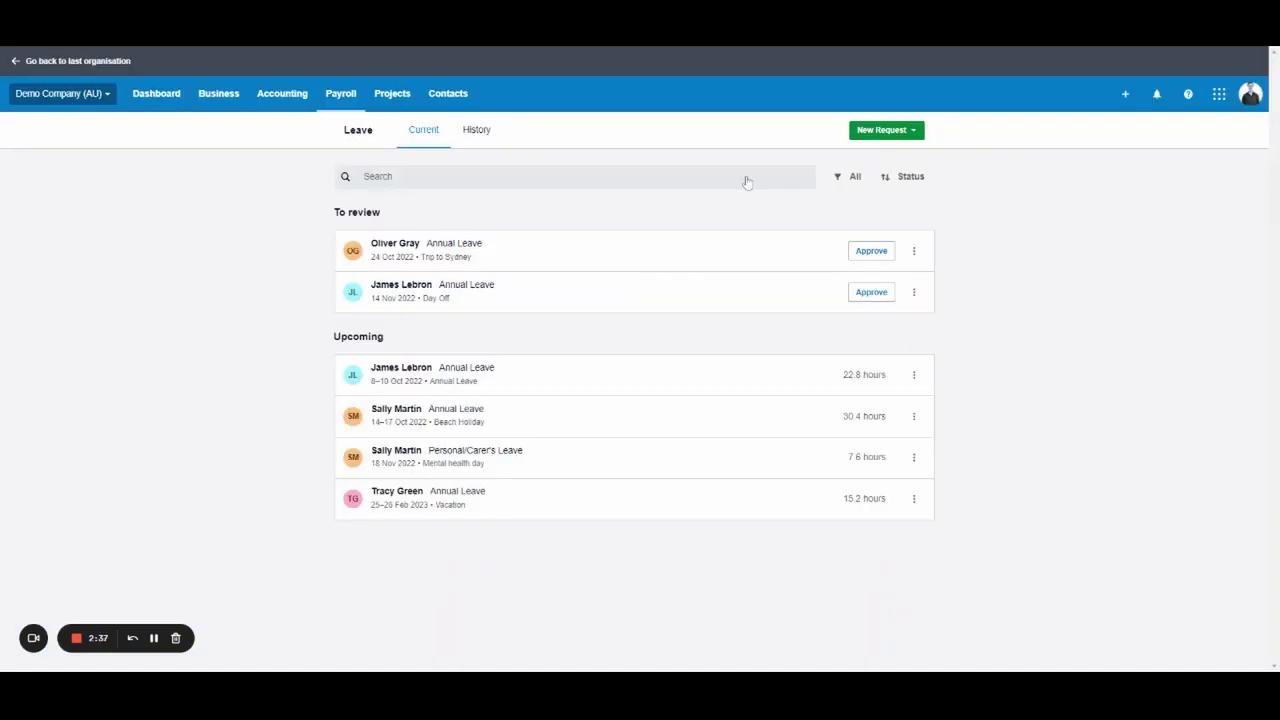
click(340, 97)
- Open the week ending 10 Aug 2022 timesheet: 24.00 ordinary plus 7.00 overtime hours
click(400, 232)
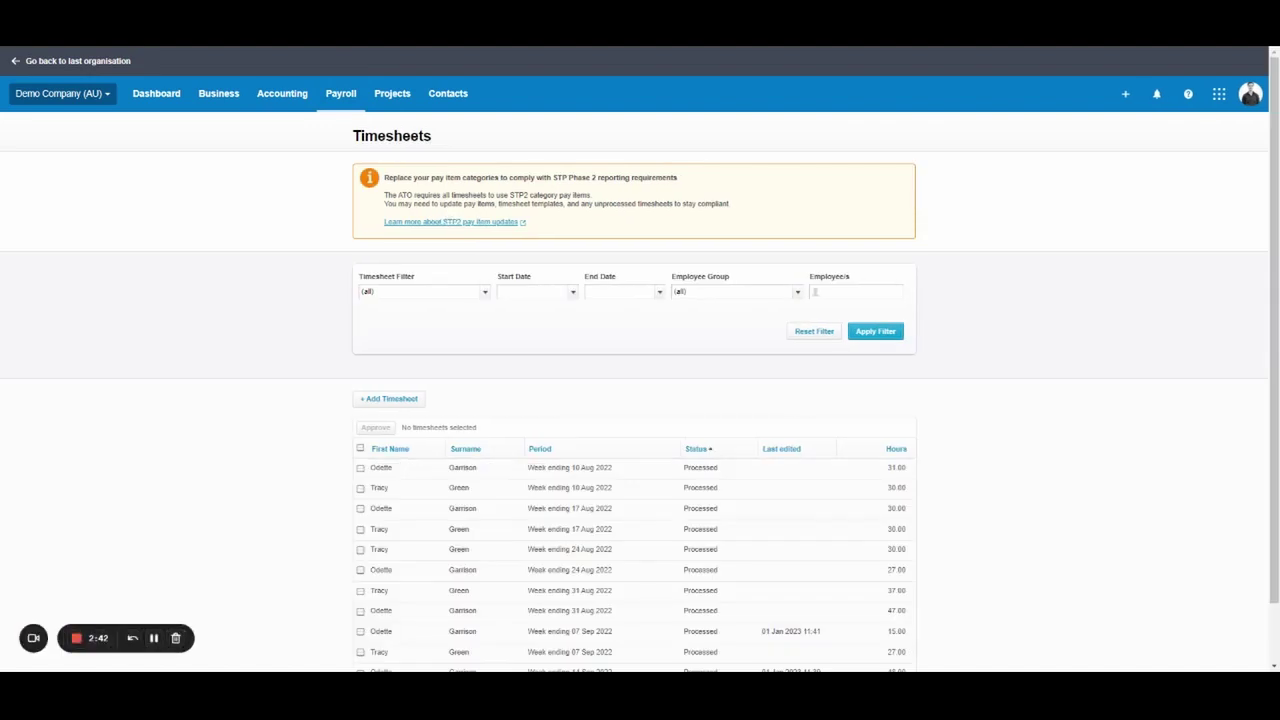
scroll(700, 228, down, 1)
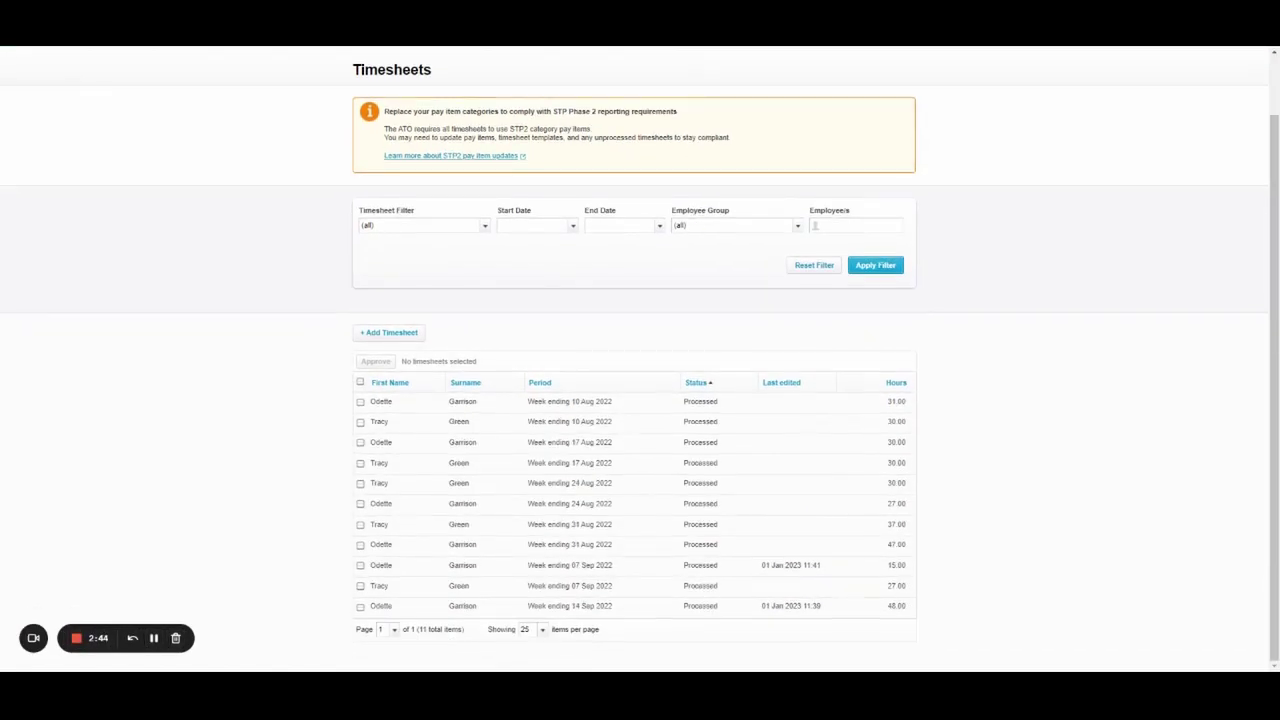
scroll(637, 224, up, 1)
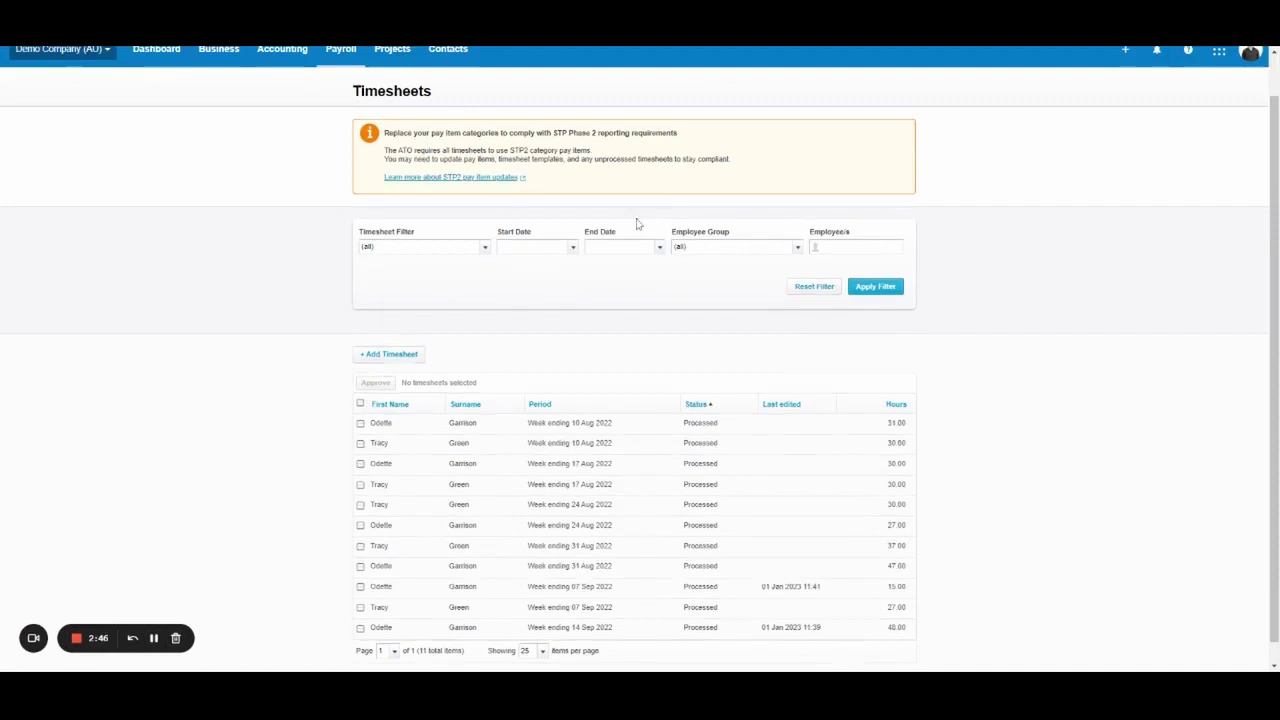
scroll(637, 224, down, 1)
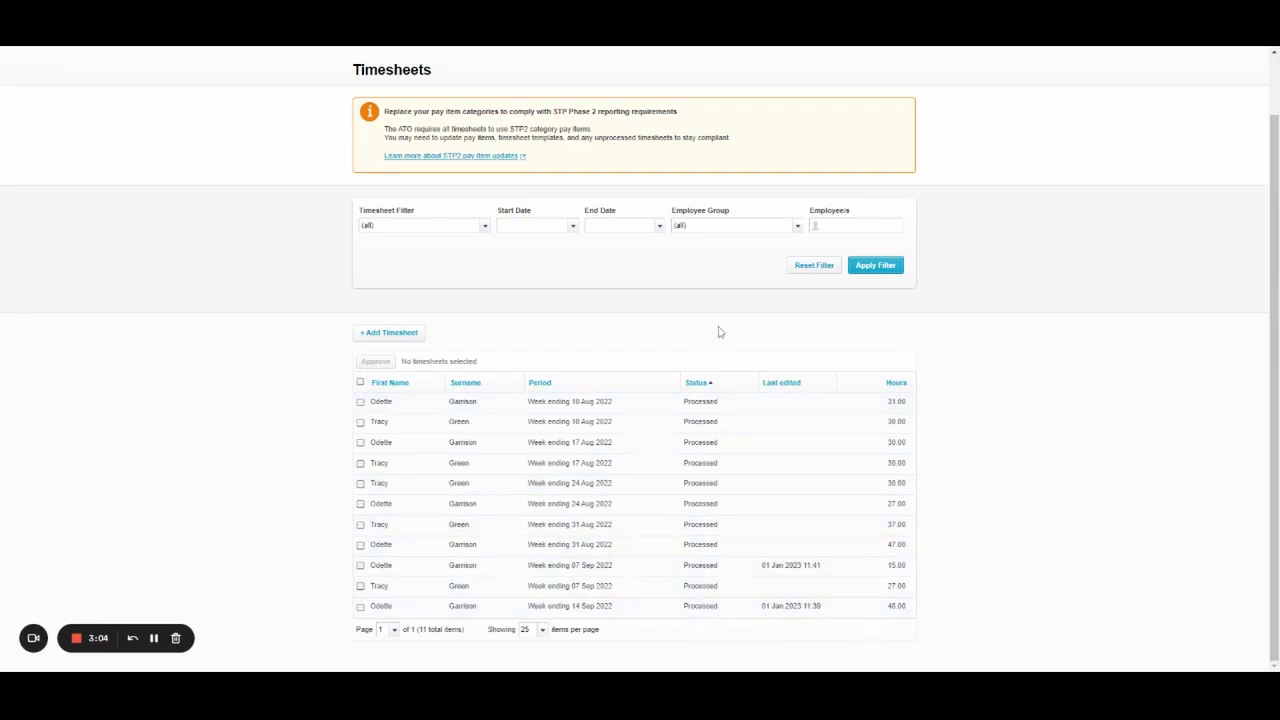
scroll(575, 441, up, 1)
click(572, 474)
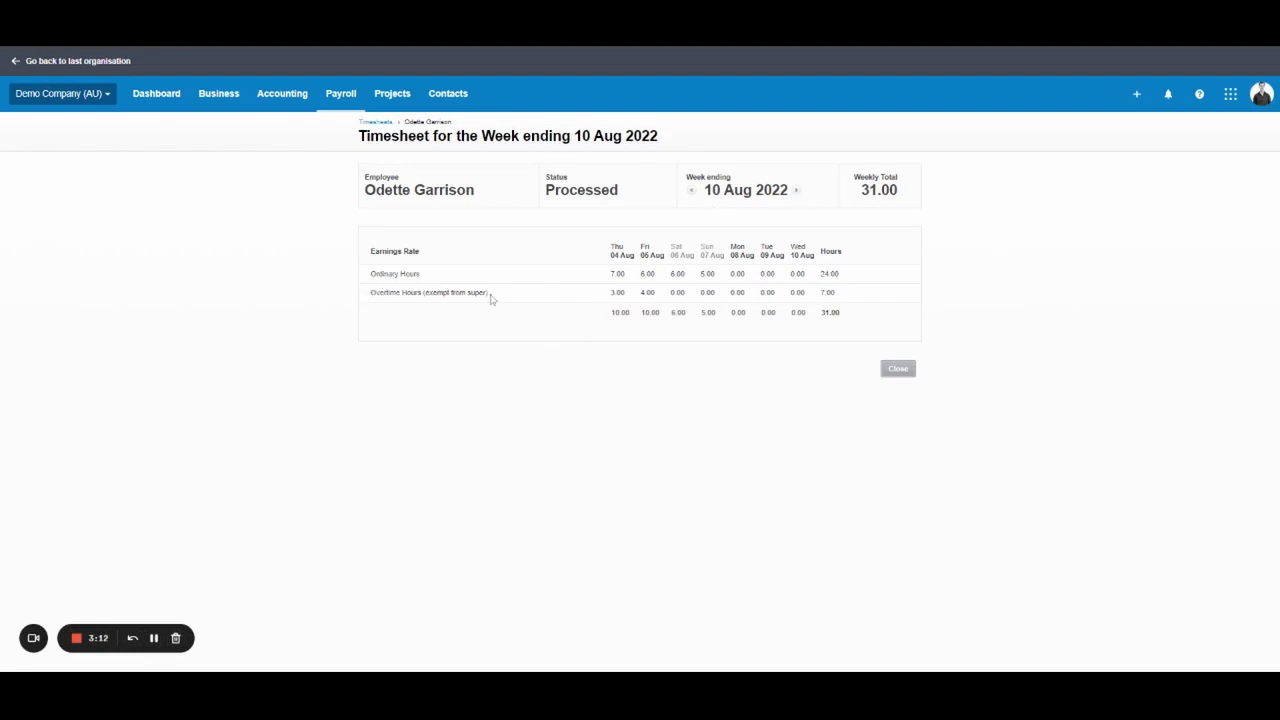
- Go to the Superannuation setup page, which requires a premium subscription for automatic super
click(339, 95)
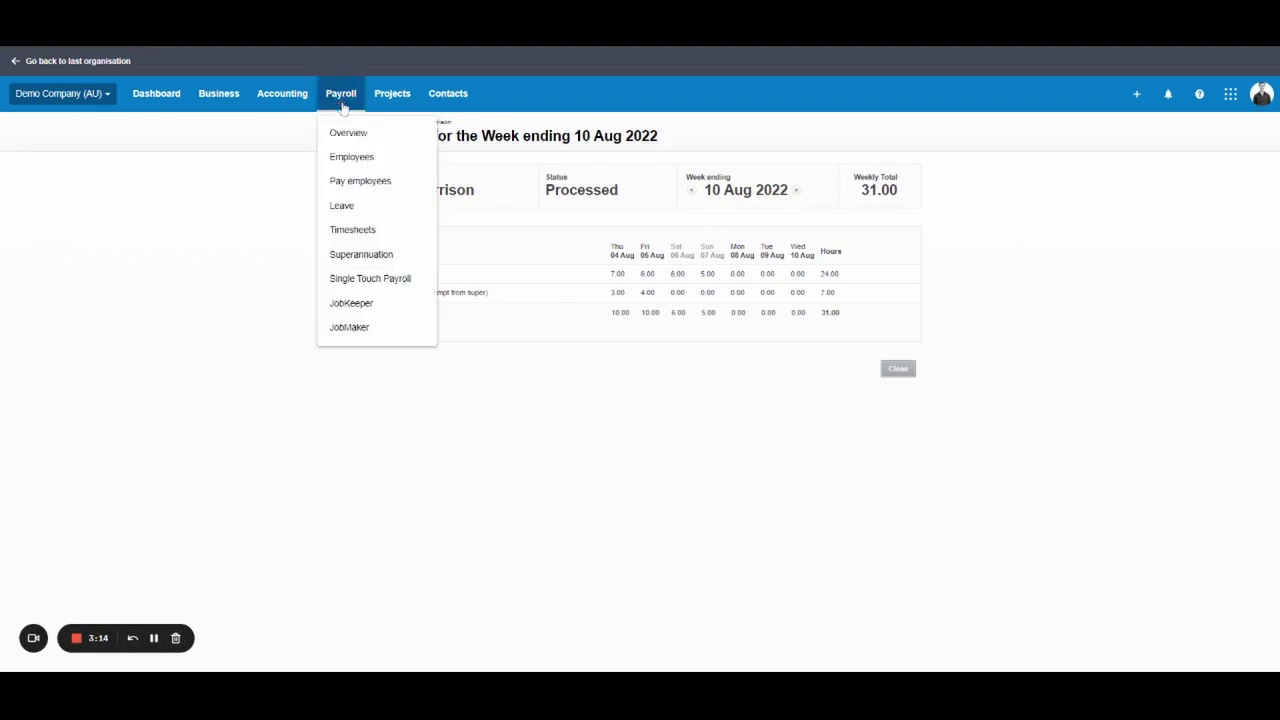
click(370, 256)
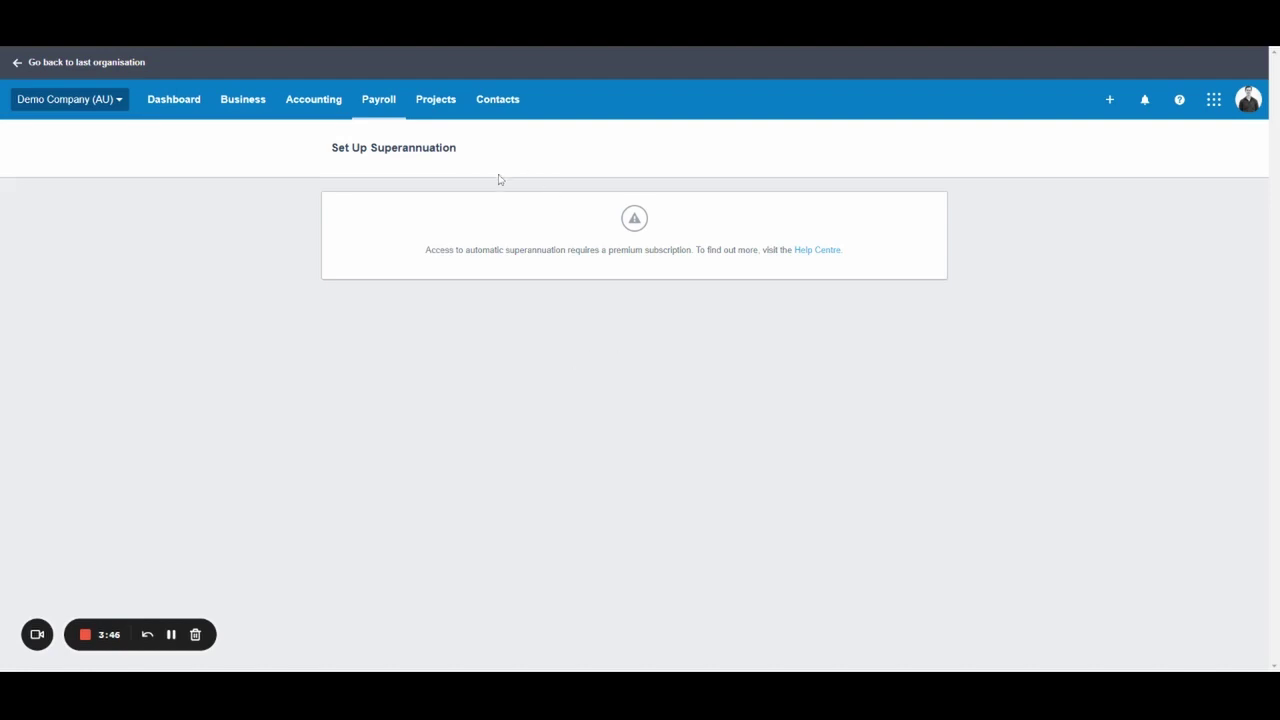
click(374, 106)
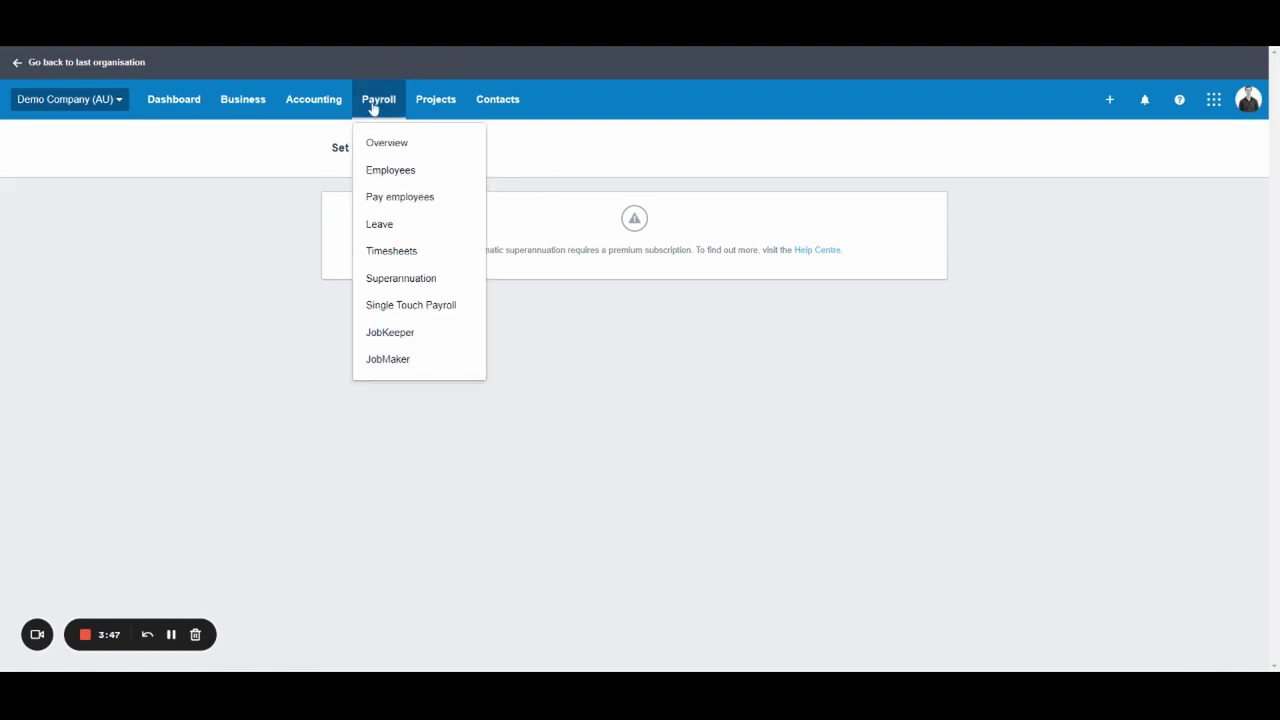
- Review the 2022/23 Single Touch Payroll overview with its 8 unfiled pay runs
click(444, 308)
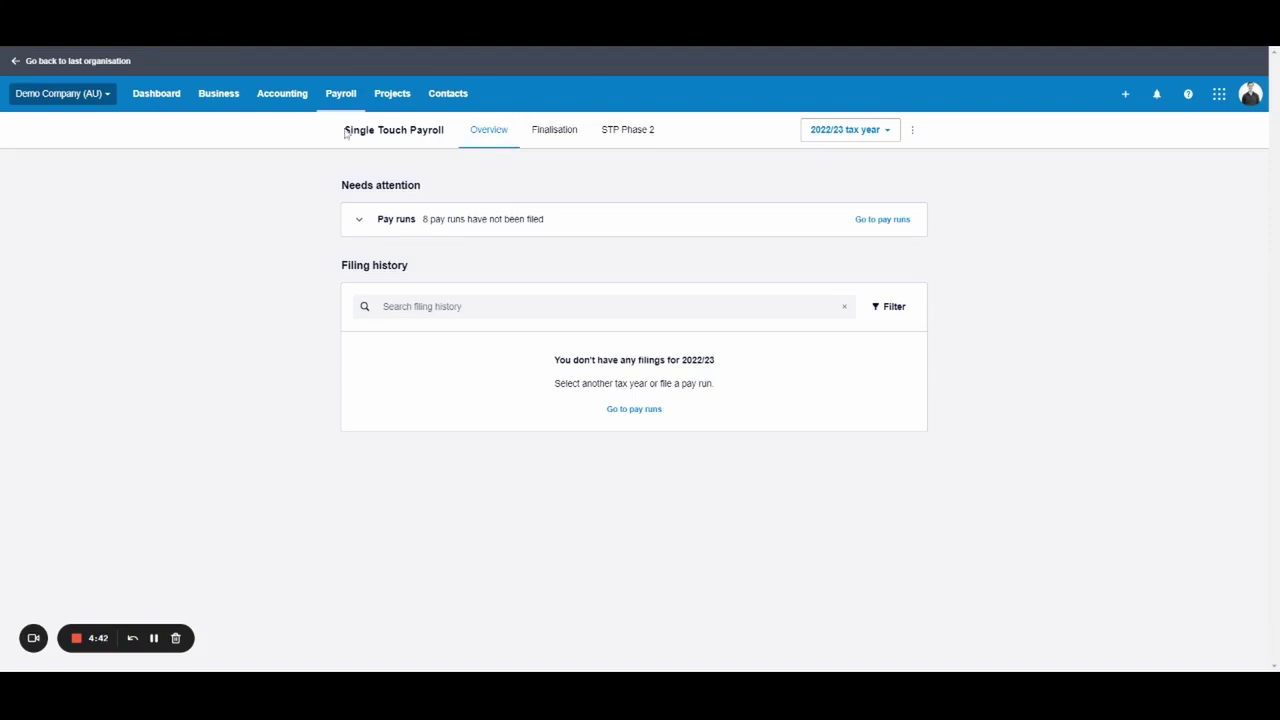
drag(344, 130, 442, 130)
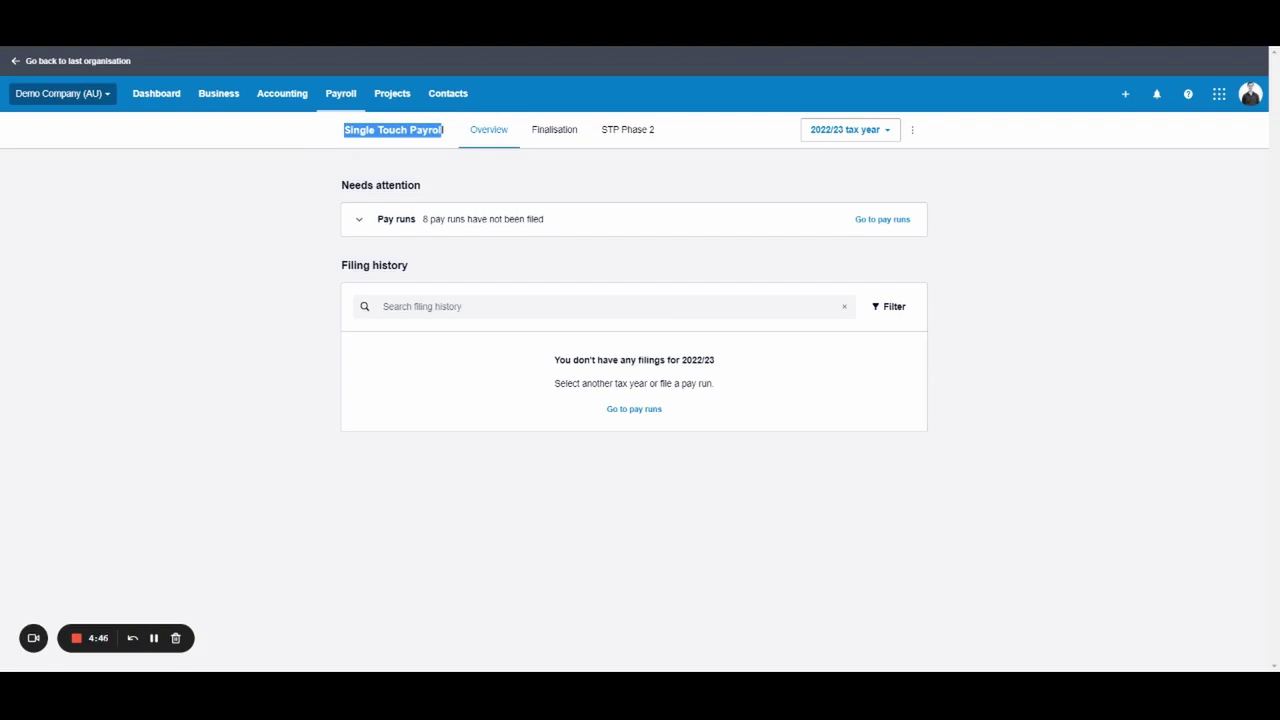
click(448, 133)
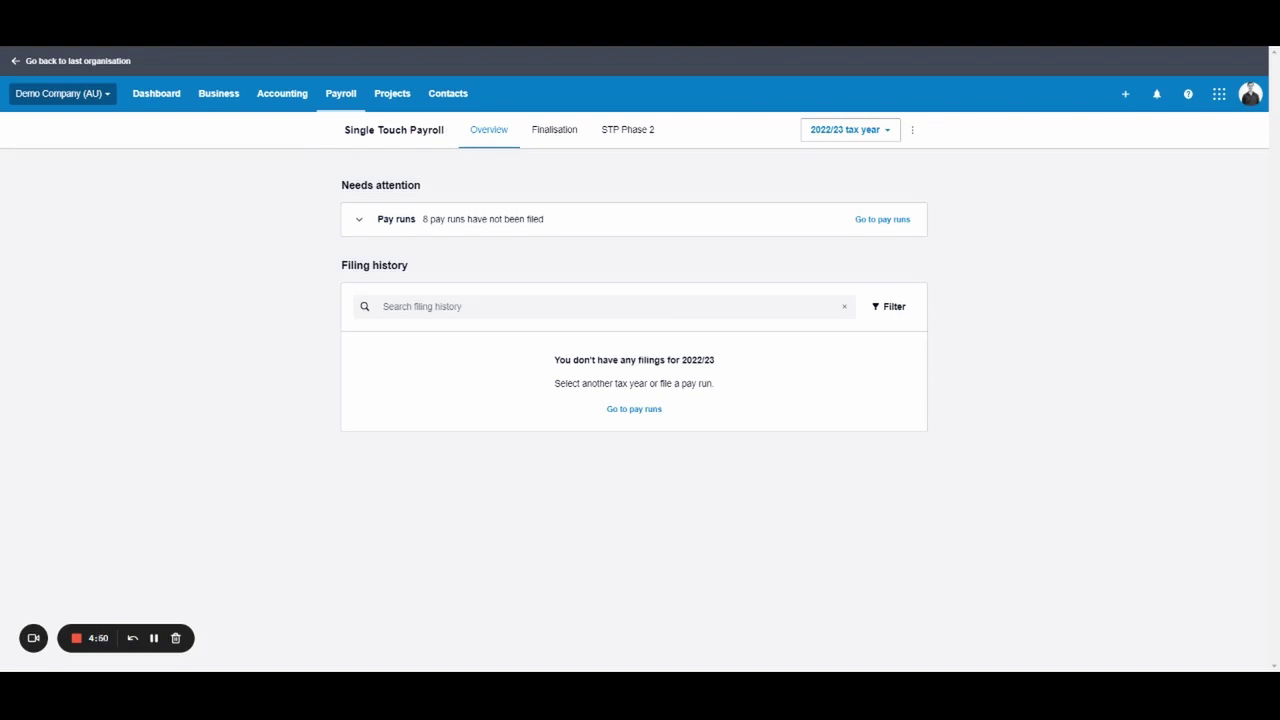
click(355, 96)
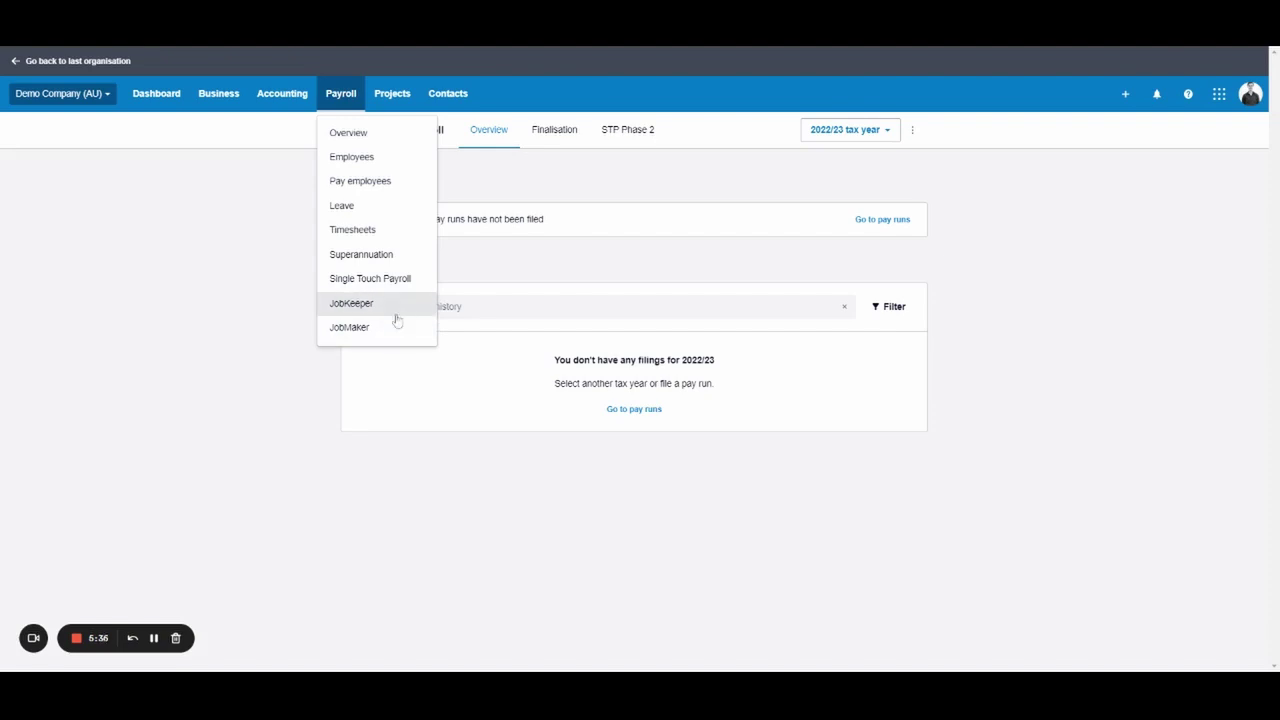
- Close the Payroll menu and open the Demo Company (AU) organisation menu
click(177, 194)
click(340, 93)
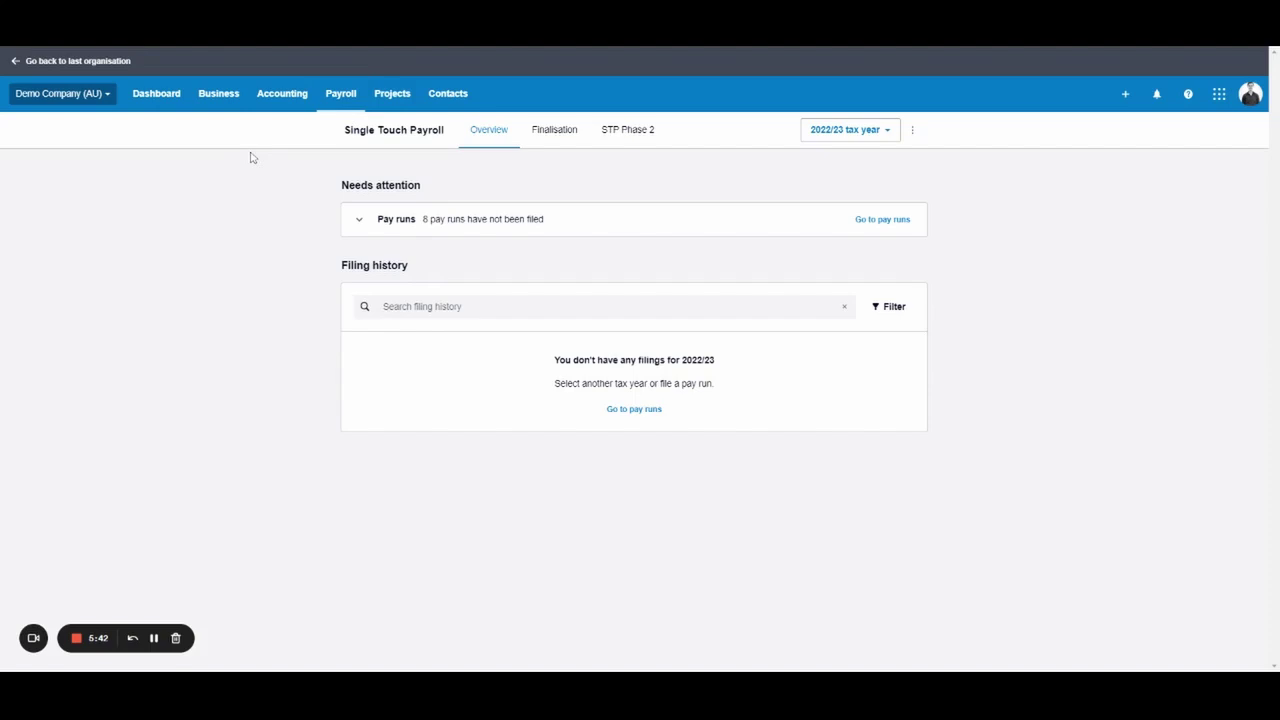
click(75, 94)
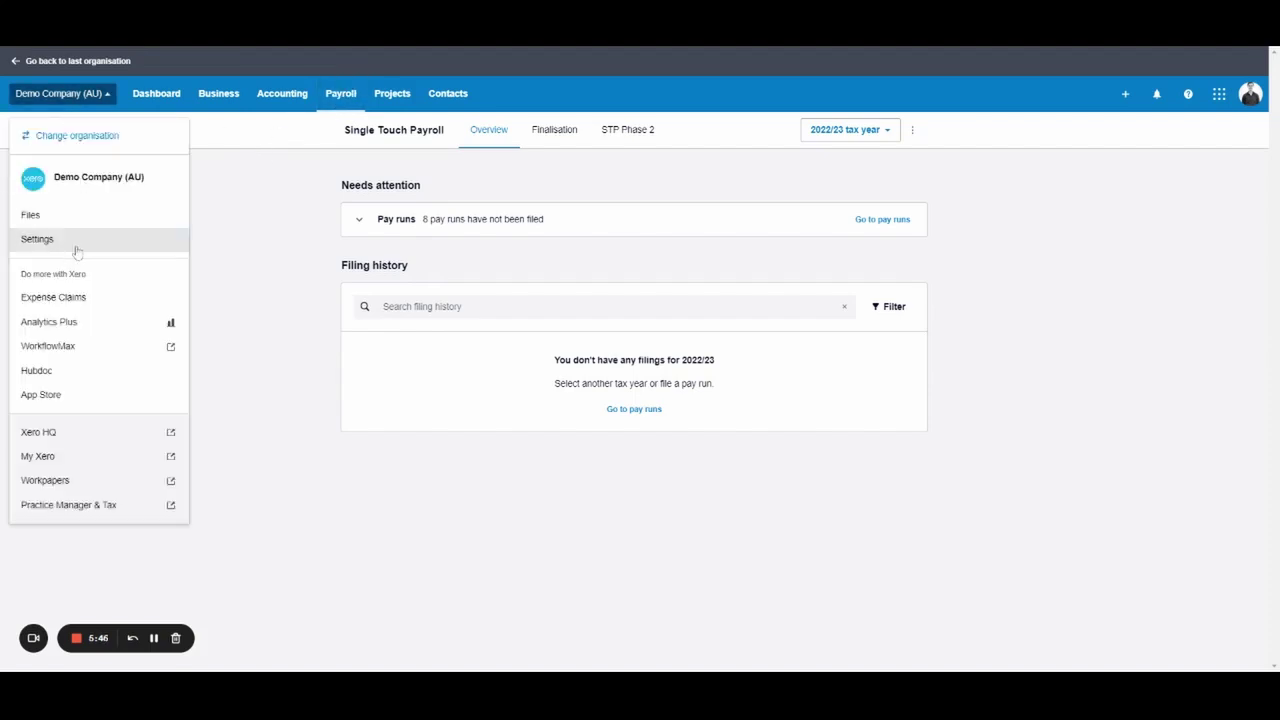
- Open Payroll settings from the Demo Company (AU) menu and review its Organisation accounts section
click(66, 96)
click(70, 96)
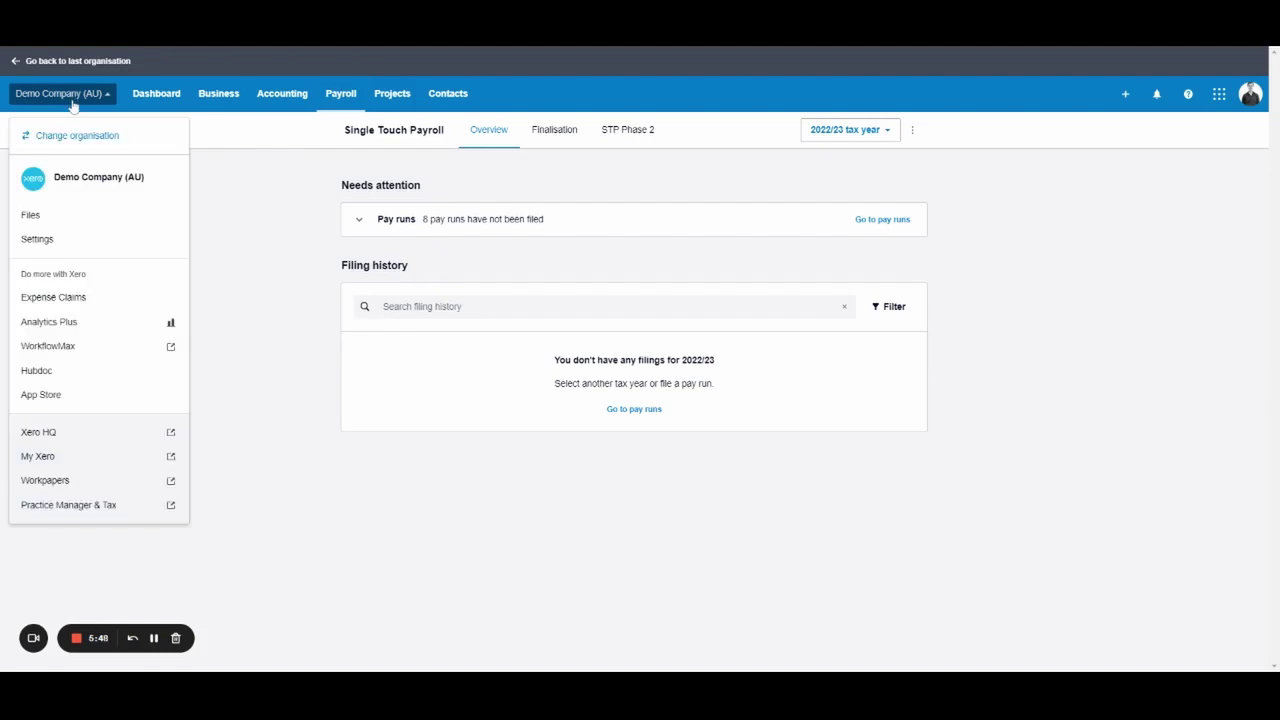
click(70, 251)
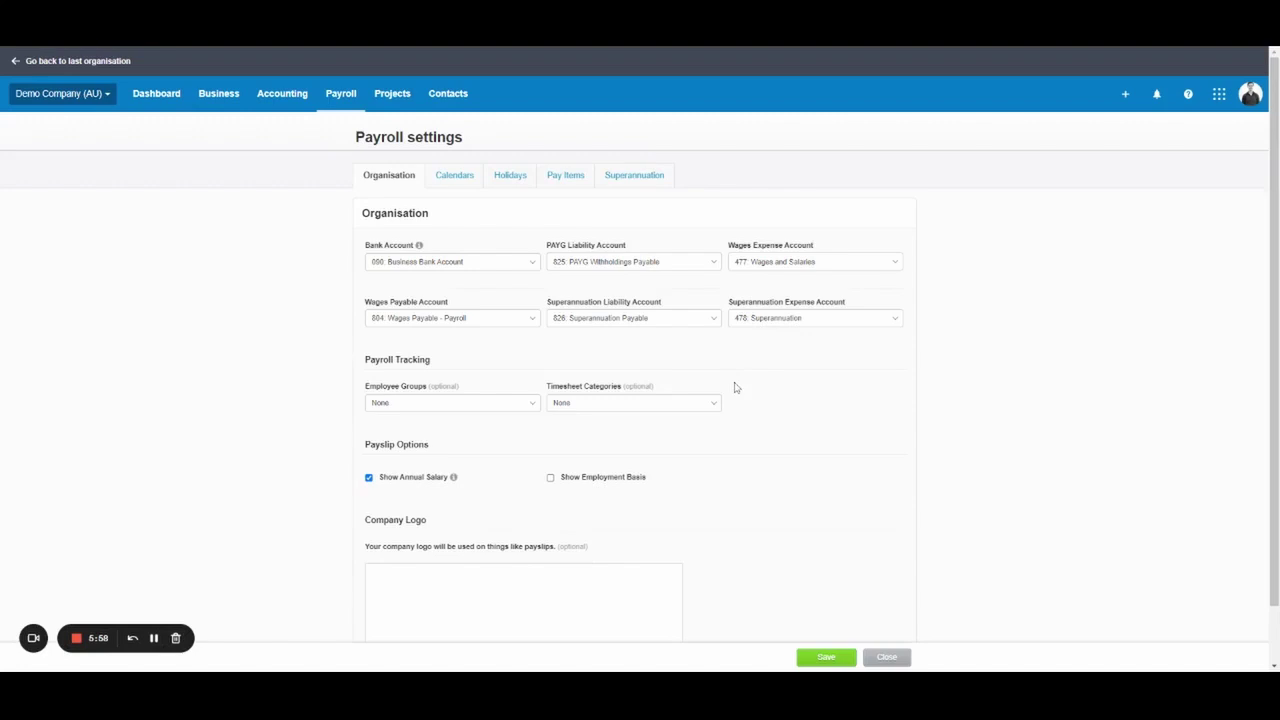
scroll(766, 366, down, 2)
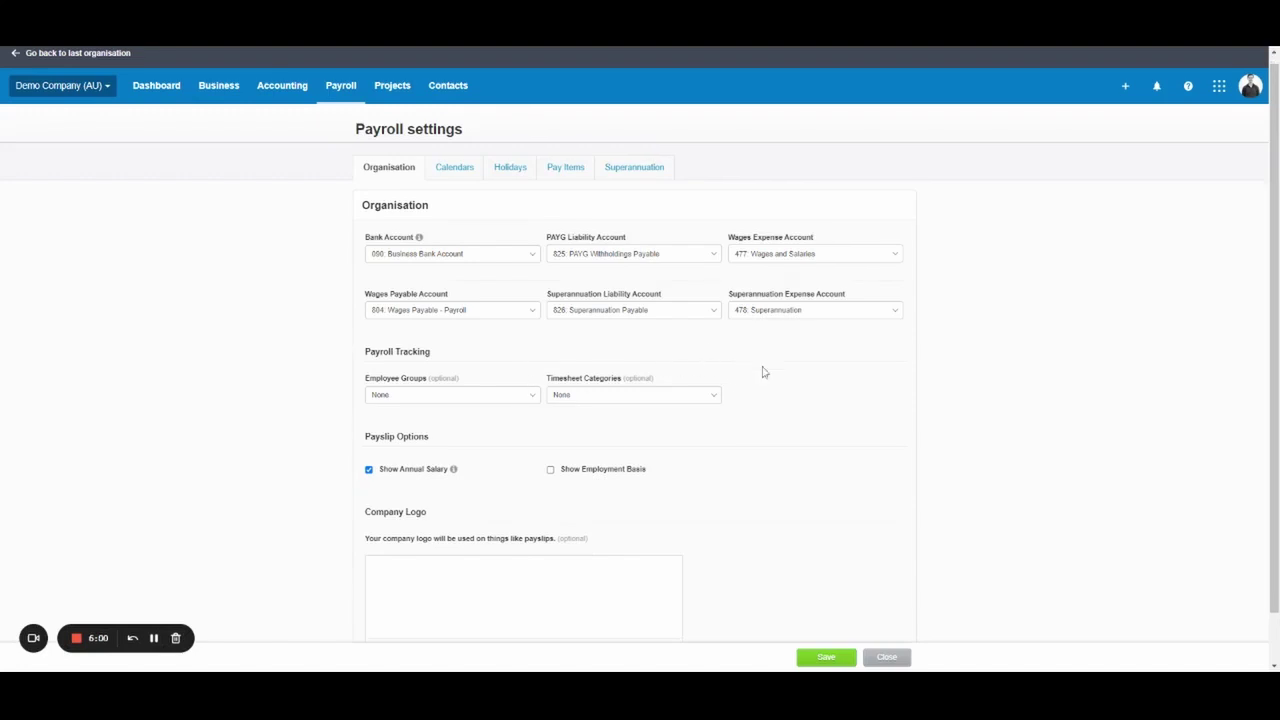
scroll(766, 366, up, 2)
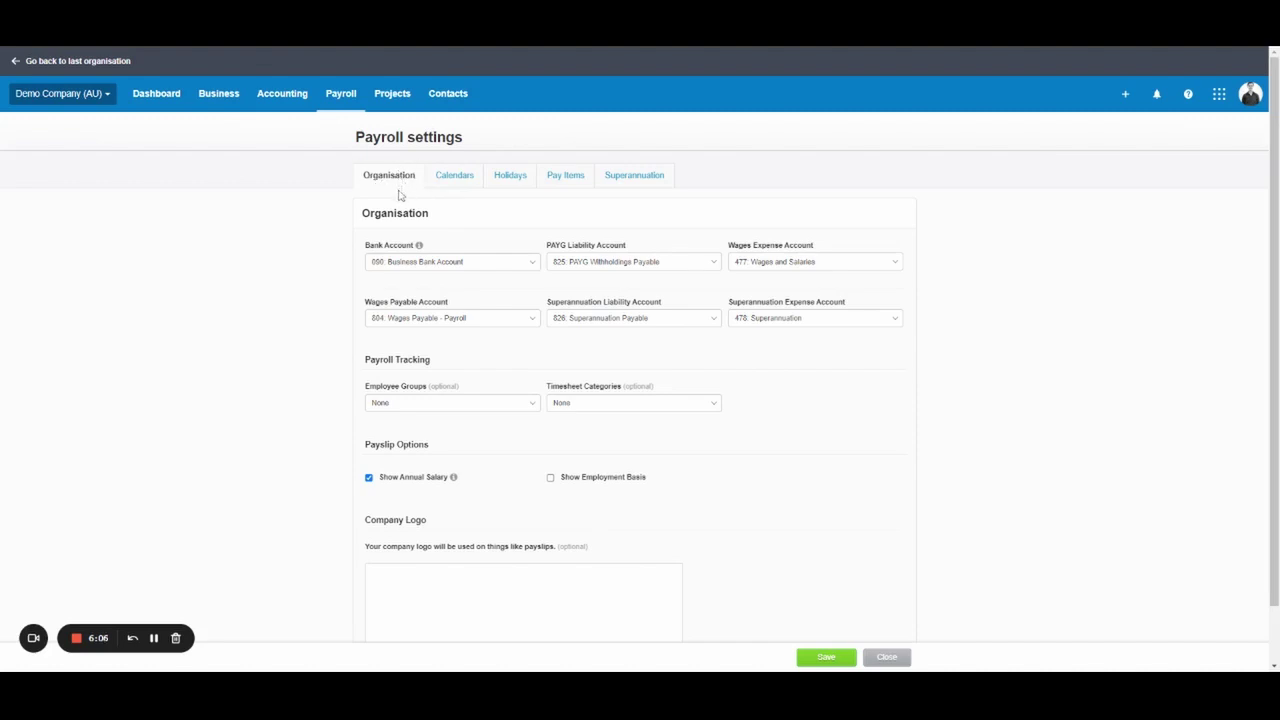
- Set Payroll Tracking's Employee Groups to Region
mouse_move(419, 246)
scroll(614, 296, down, 1)
drag(366, 297, 449, 303)
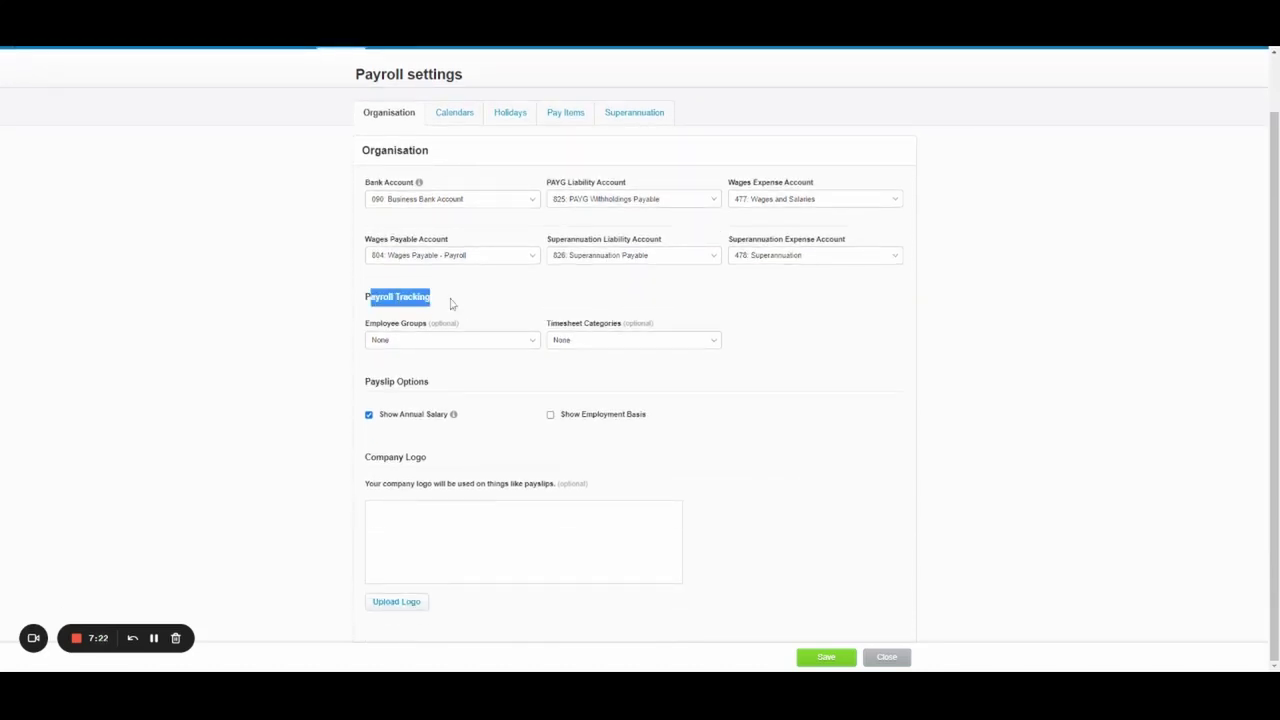
click(502, 302)
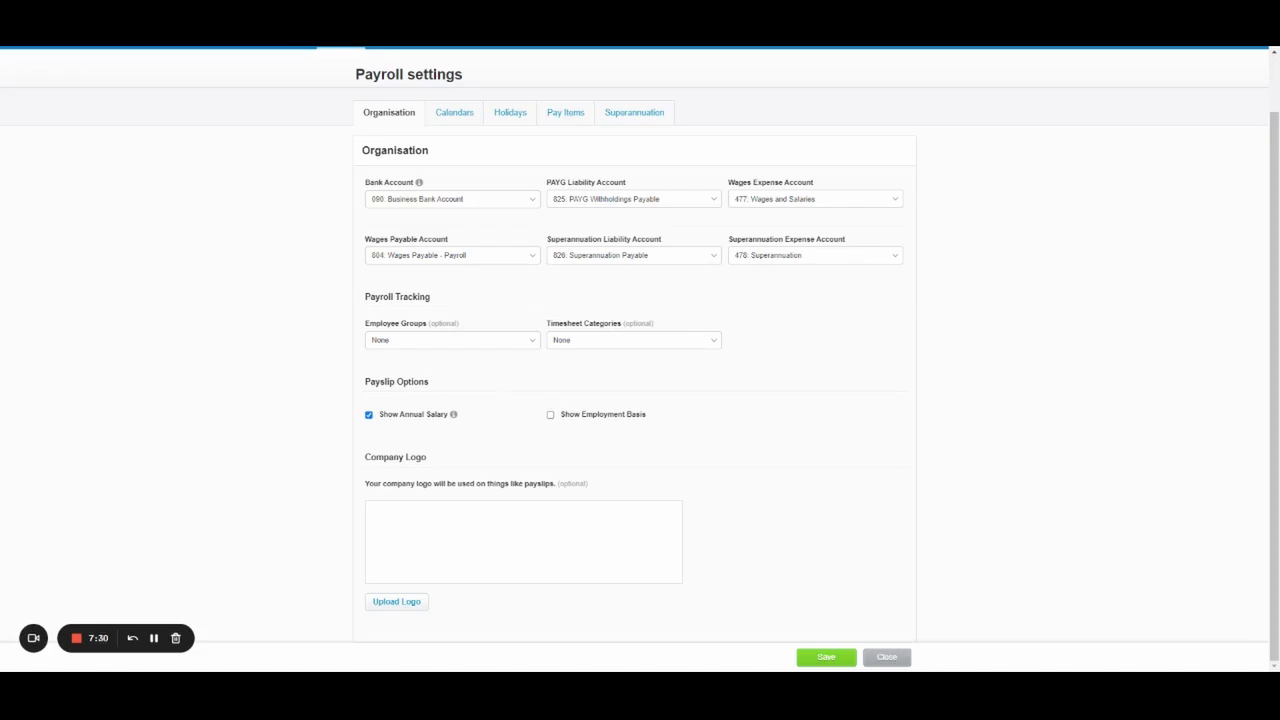
click(440, 342)
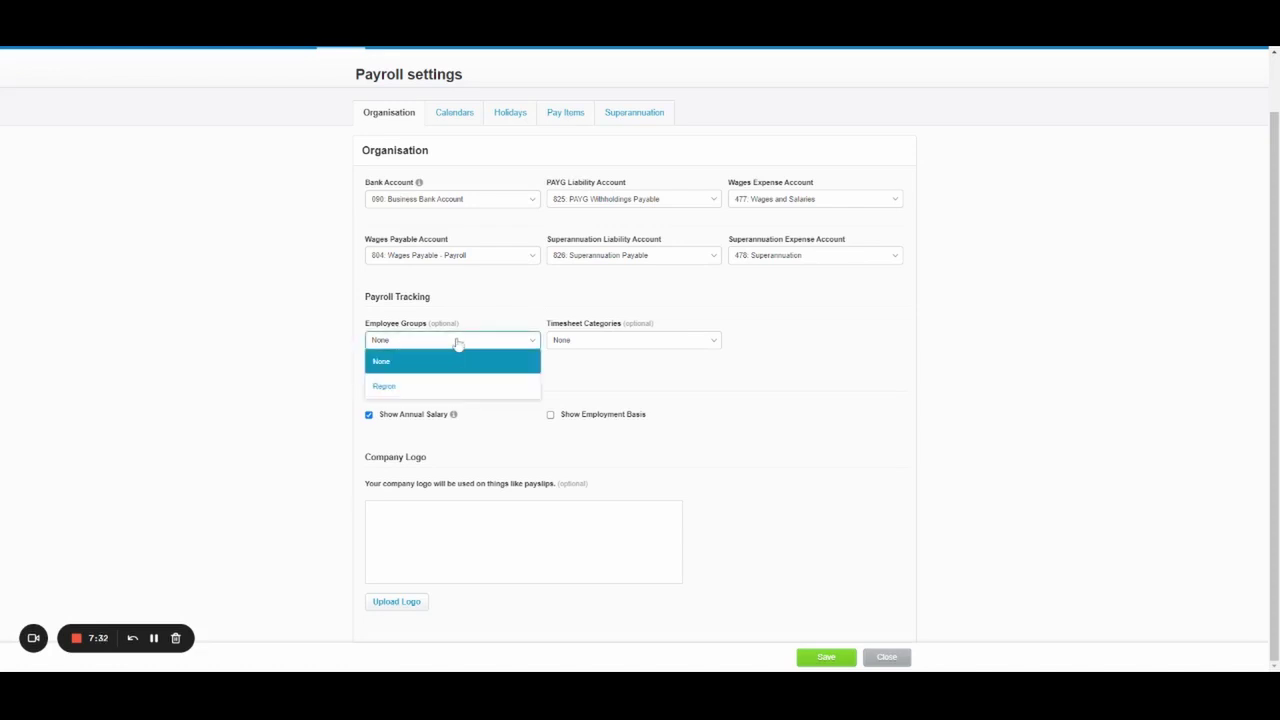
click(485, 313)
click(462, 343)
click(451, 389)
click(463, 341)
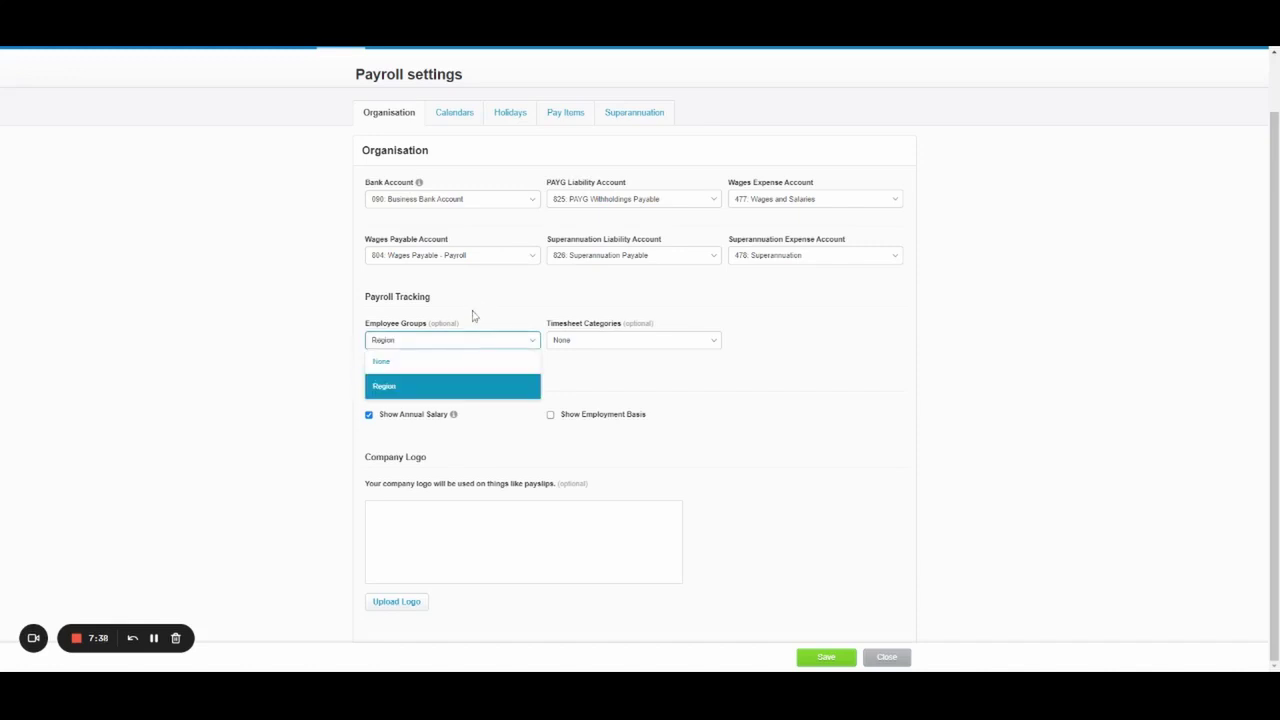
click(496, 316)
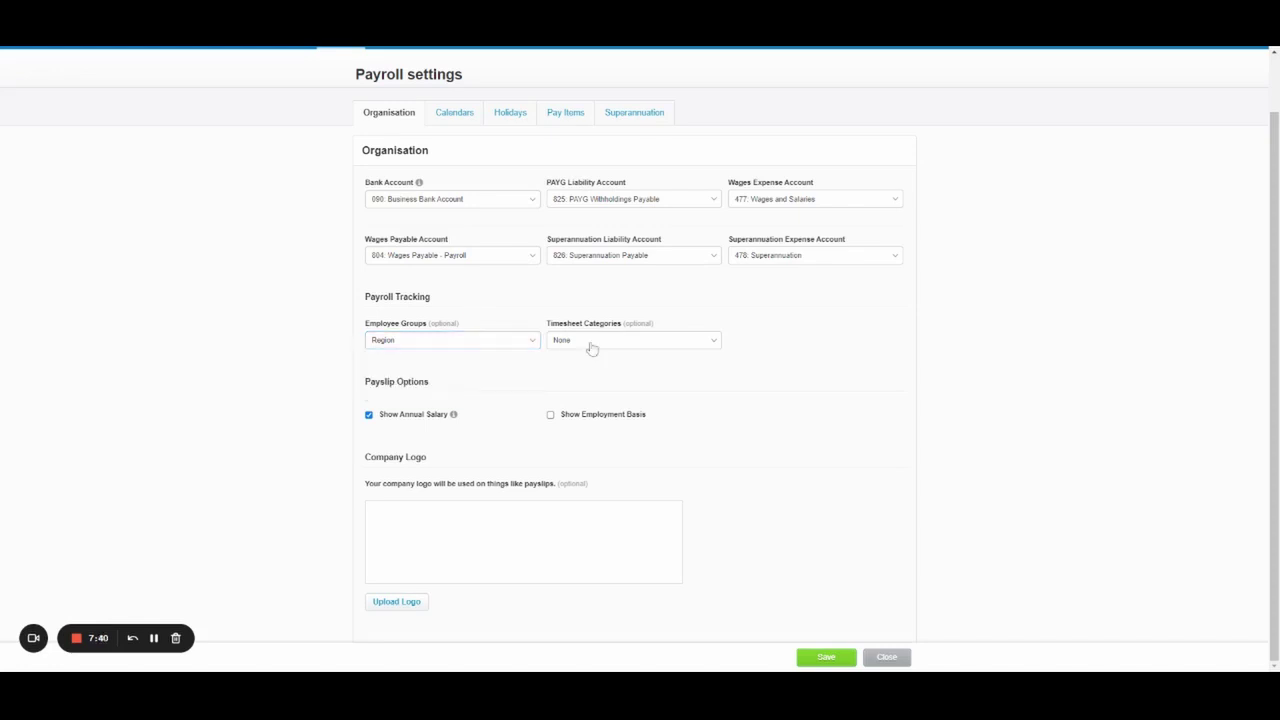
- Review the Timesheet Categories choices, leaving it set to None
click(621, 345)
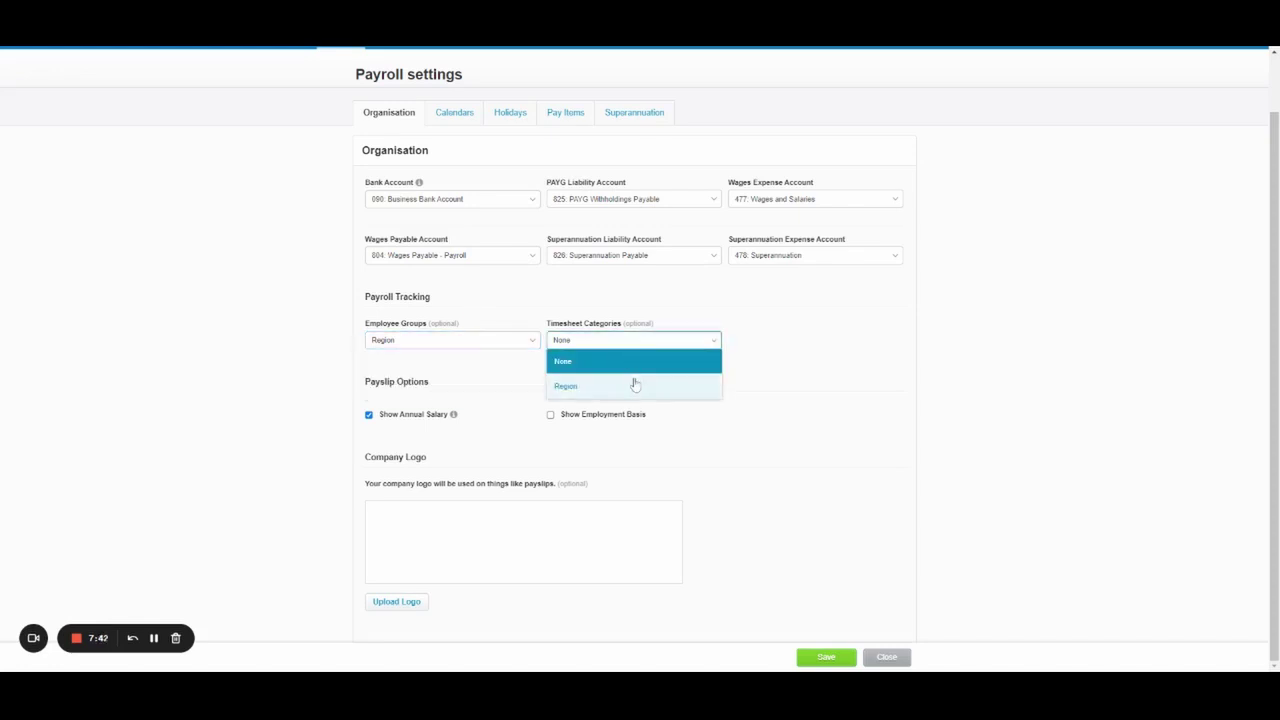
click(638, 312)
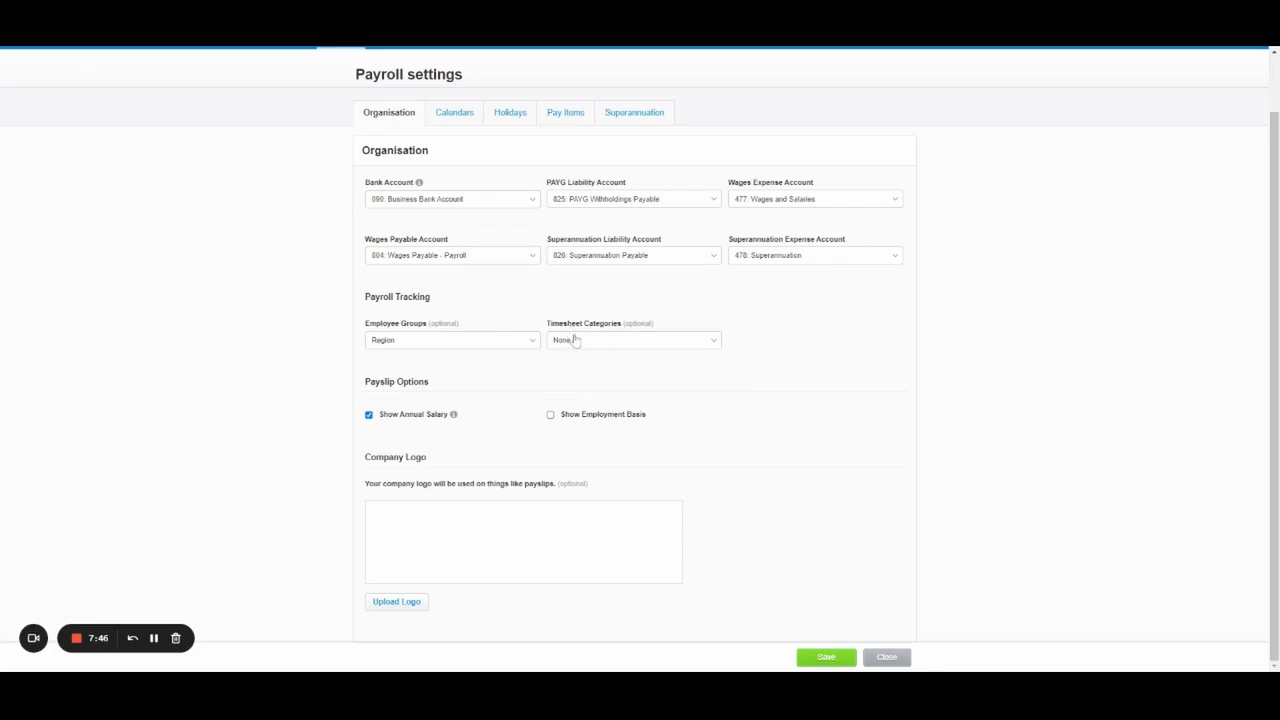
click(489, 341)
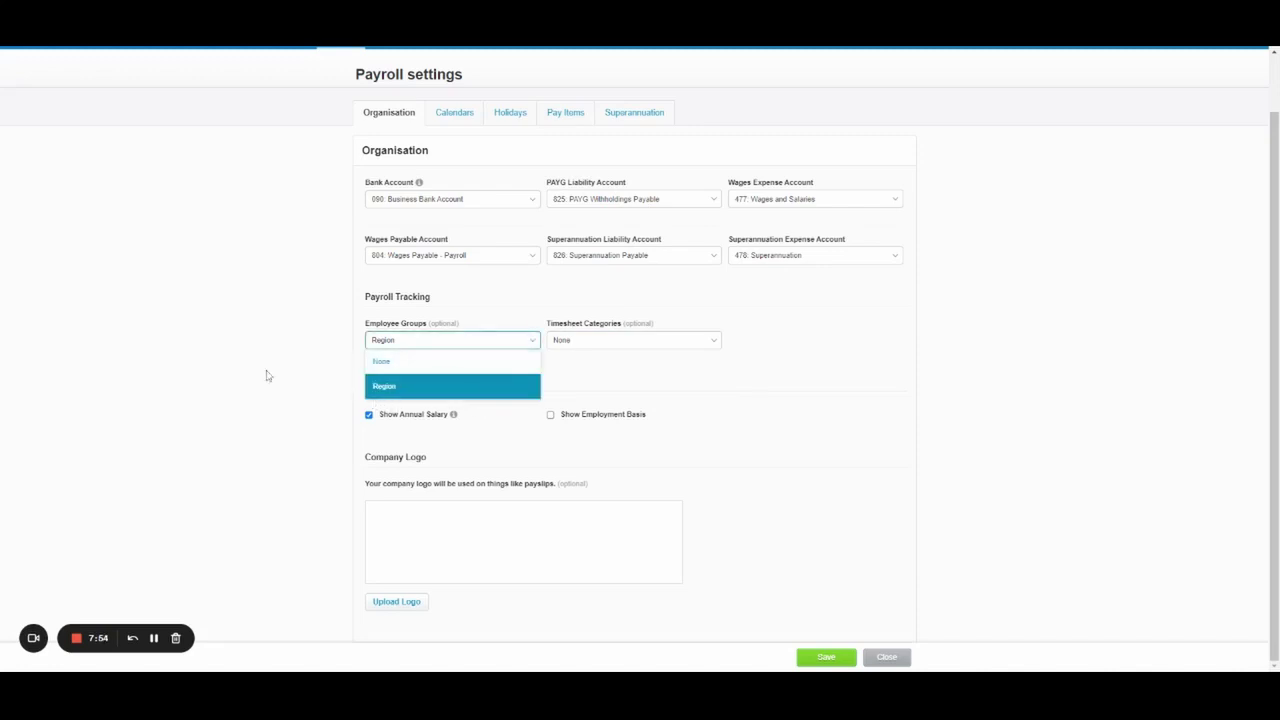
click(688, 343)
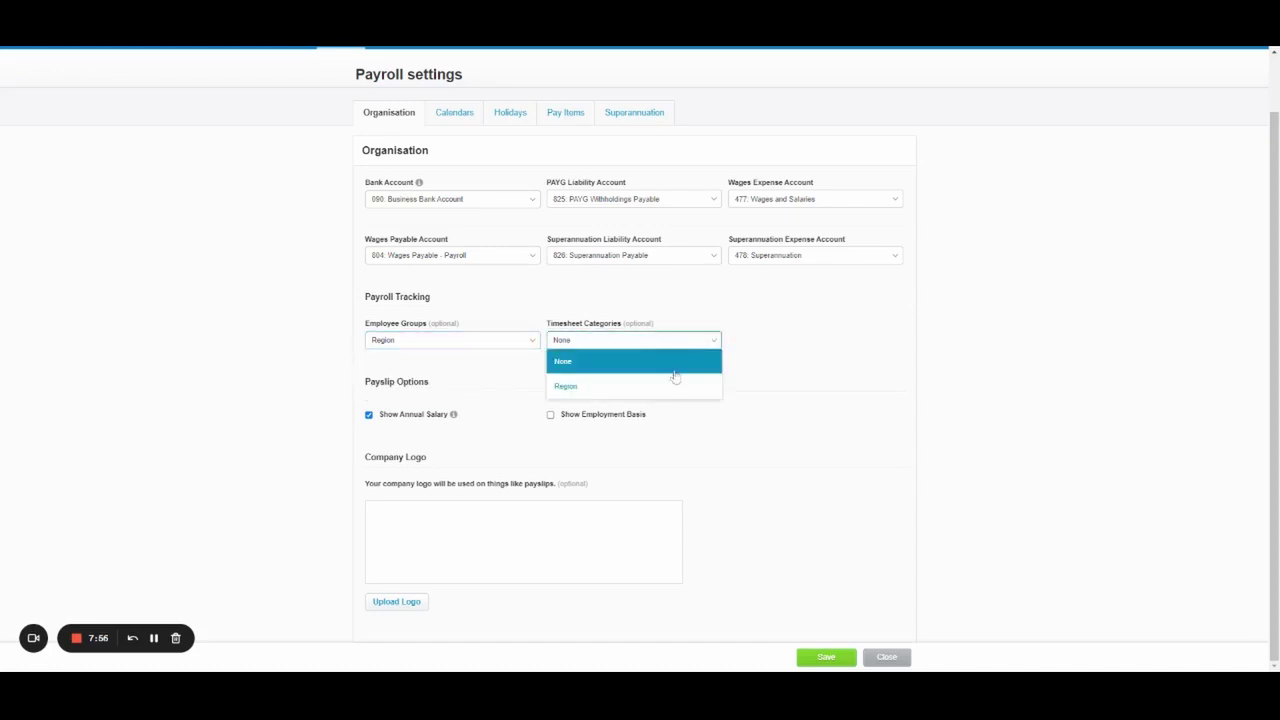
click(528, 382)
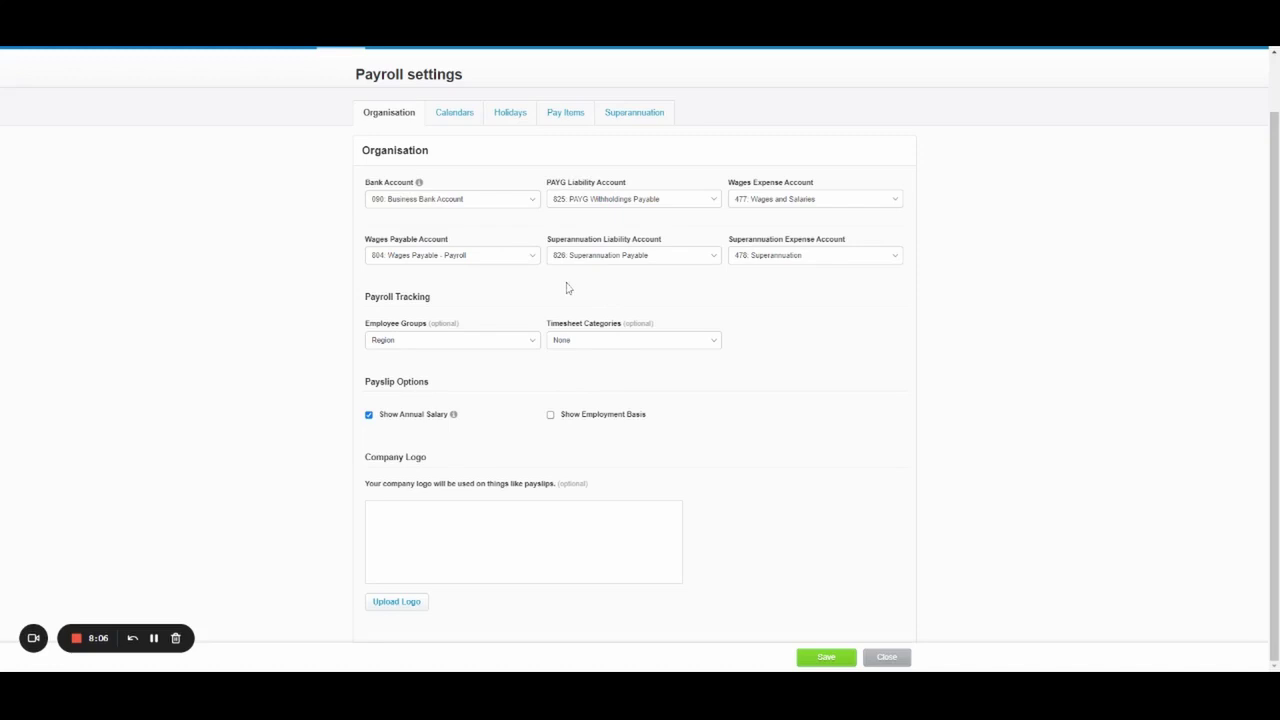
- Return to the top of Payroll settings and show the Fortnightly and Weekly pay calendars
drag(364, 381, 466, 394)
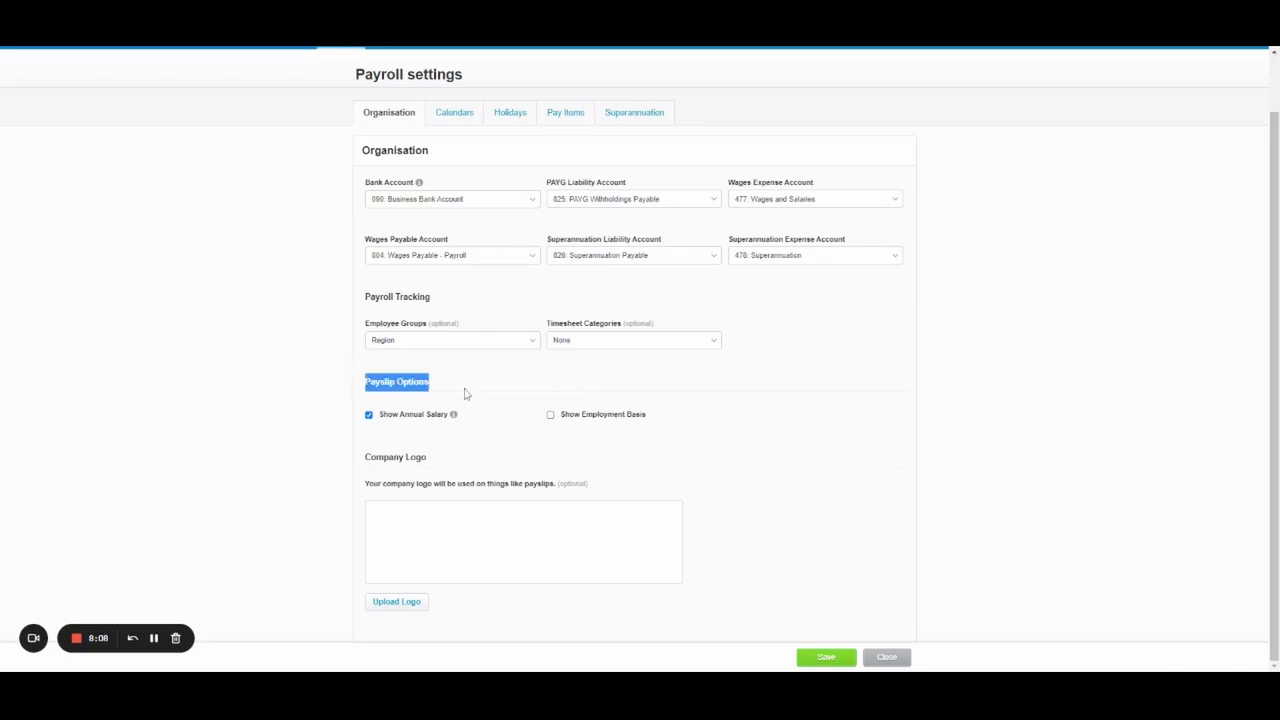
click(472, 409)
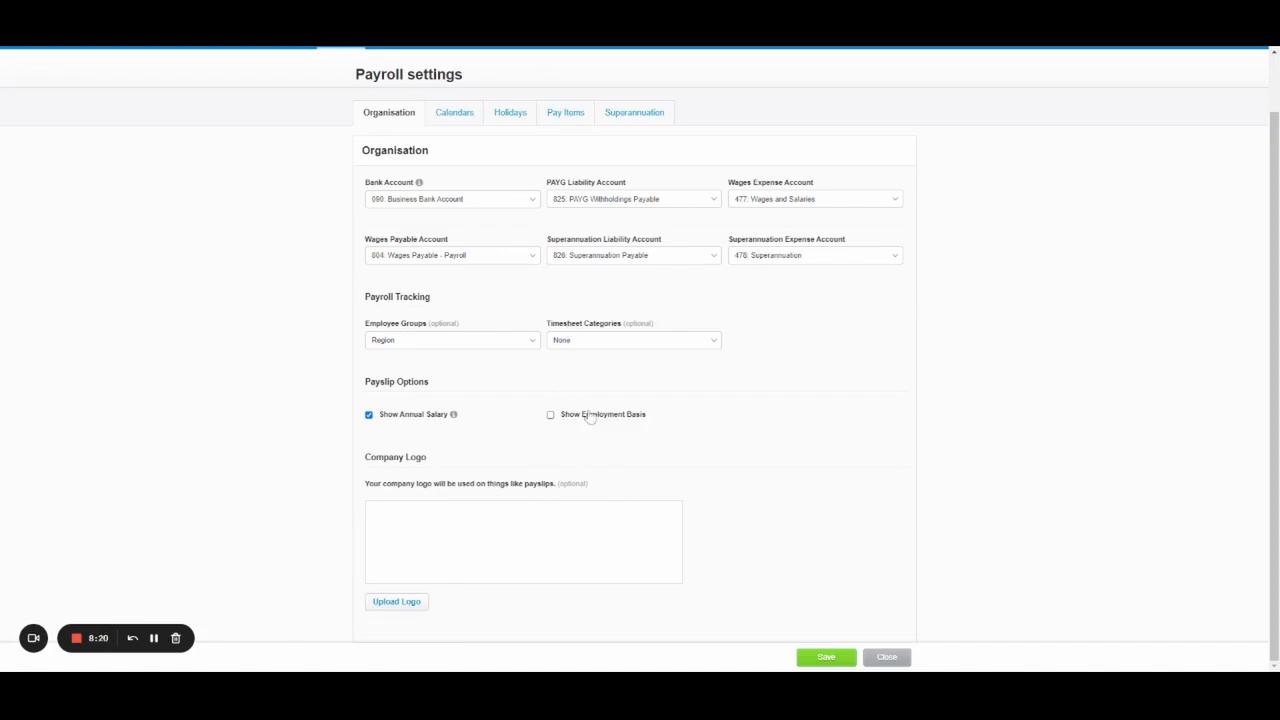
scroll(524, 316, up, 1)
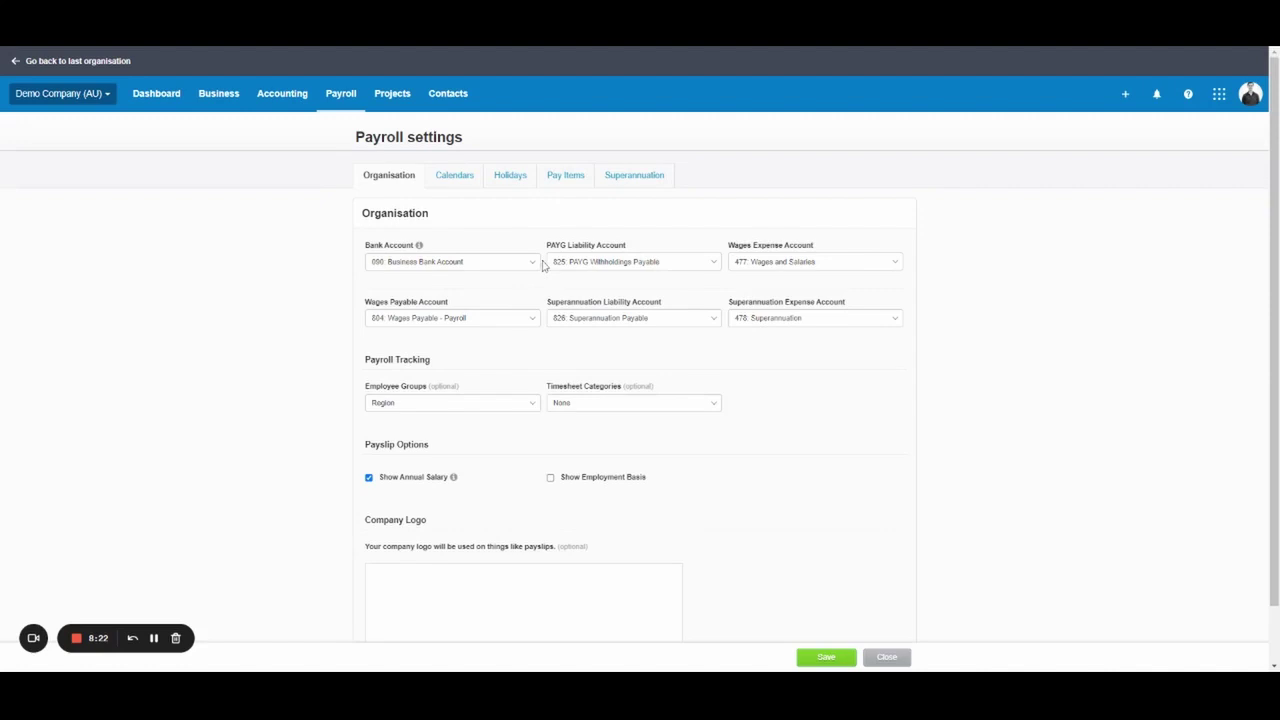
click(465, 178)
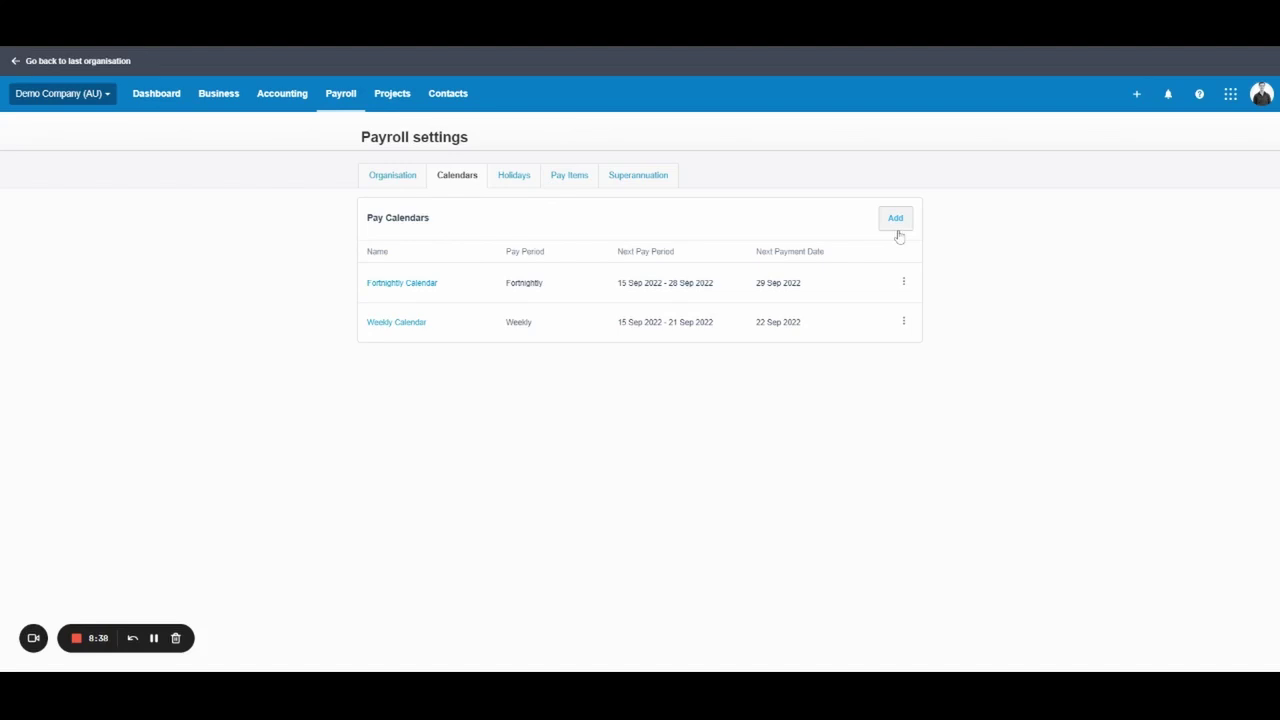
- Start a new Monthly pay calendar with a start date of 1 Sep 2022
click(897, 221)
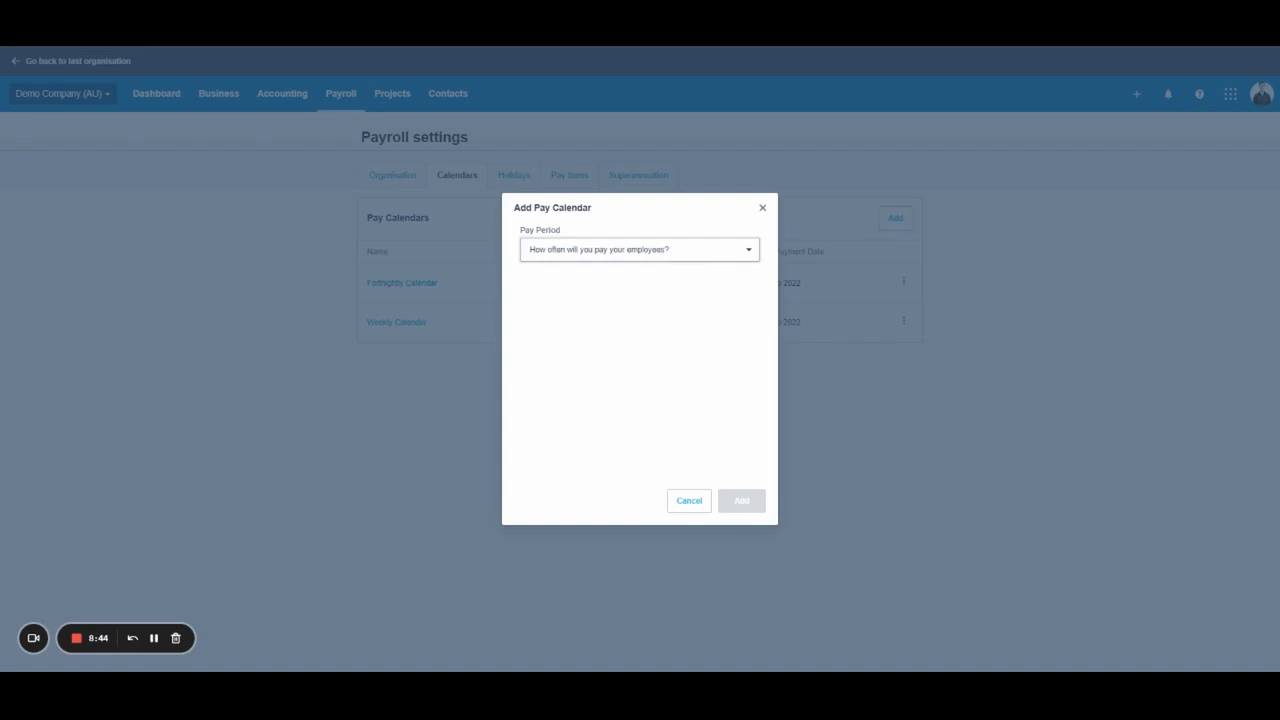
click(600, 300)
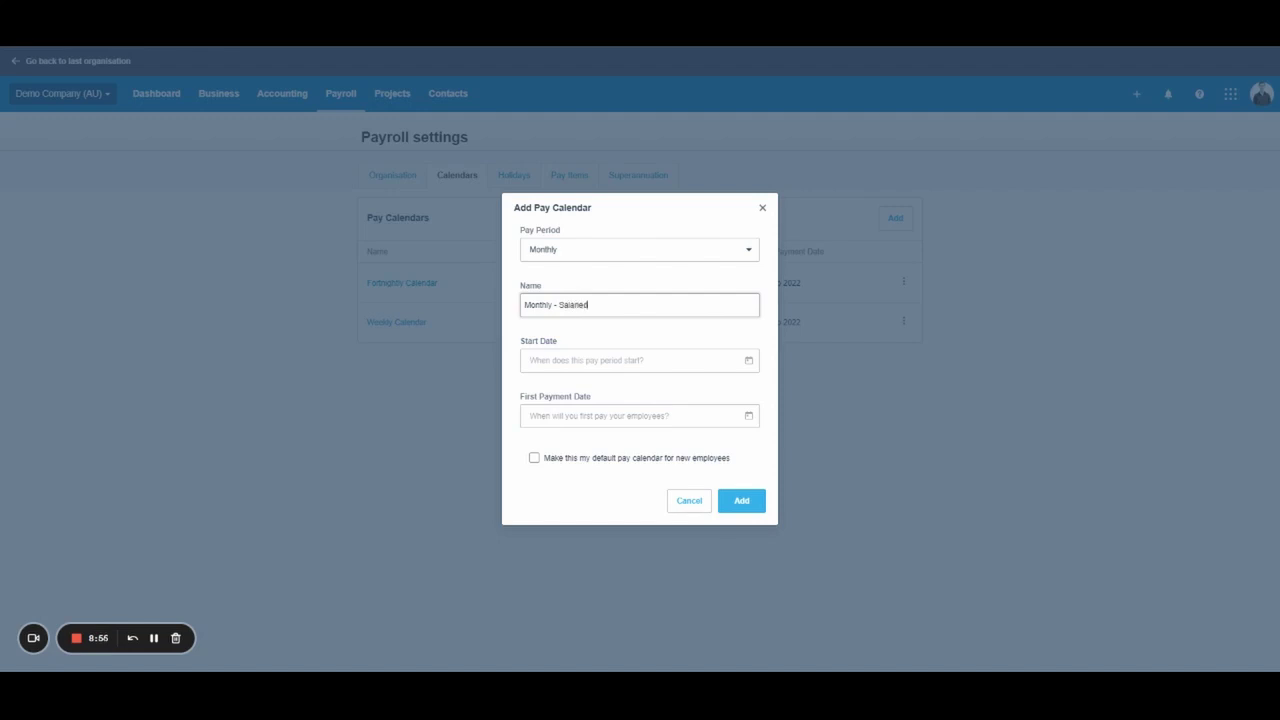
click(637, 369)
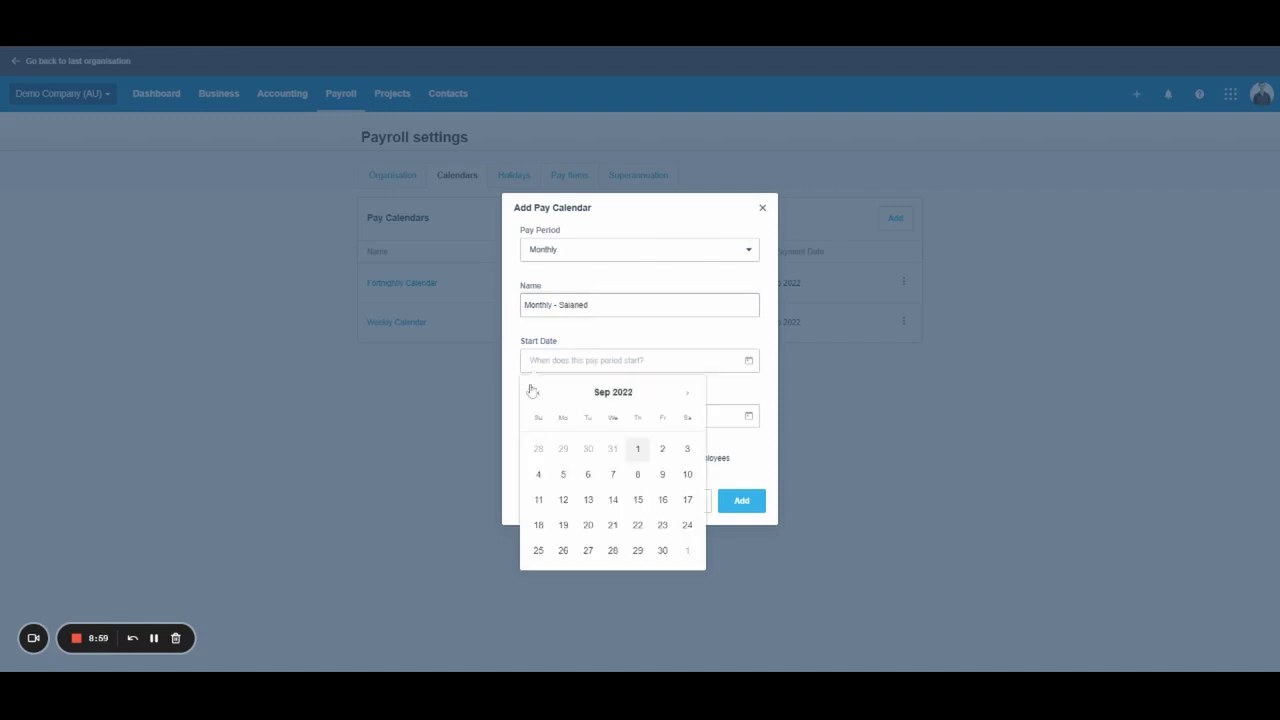
click(636, 452)
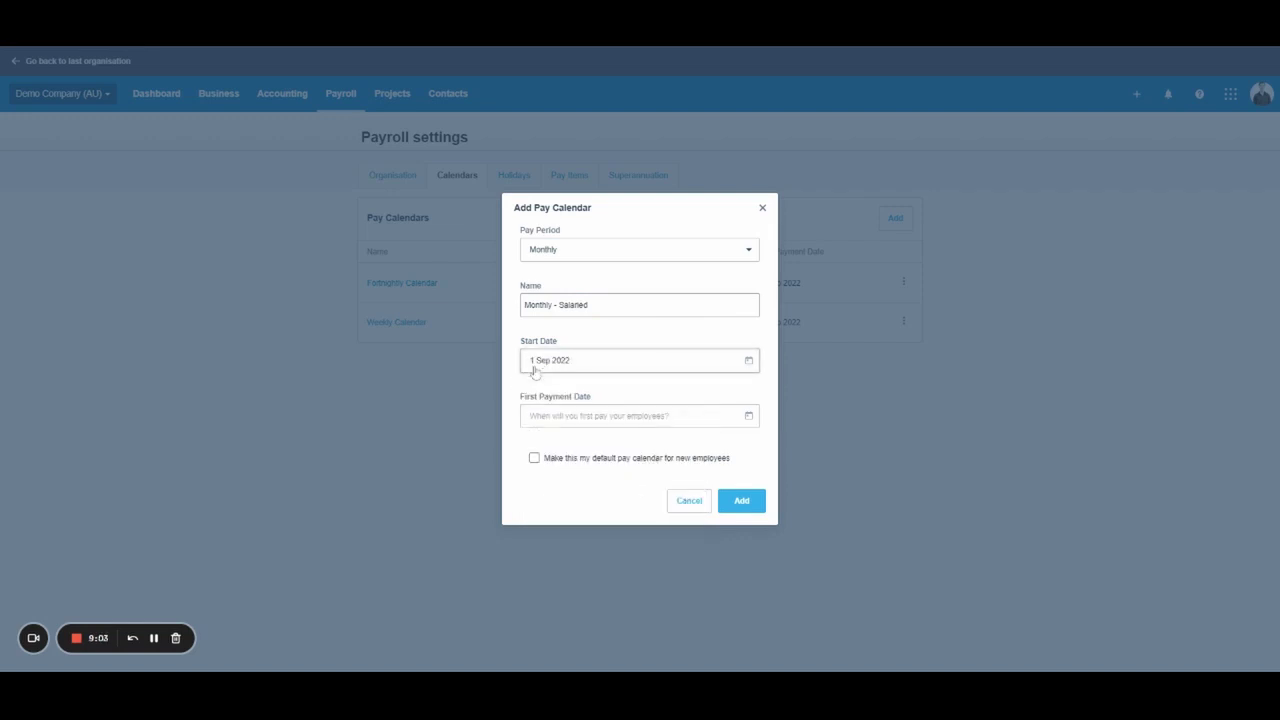
- Set first payment to 3 Oct 2022, add the Monthly - Salaried calendar, and open Holidays
click(750, 417)
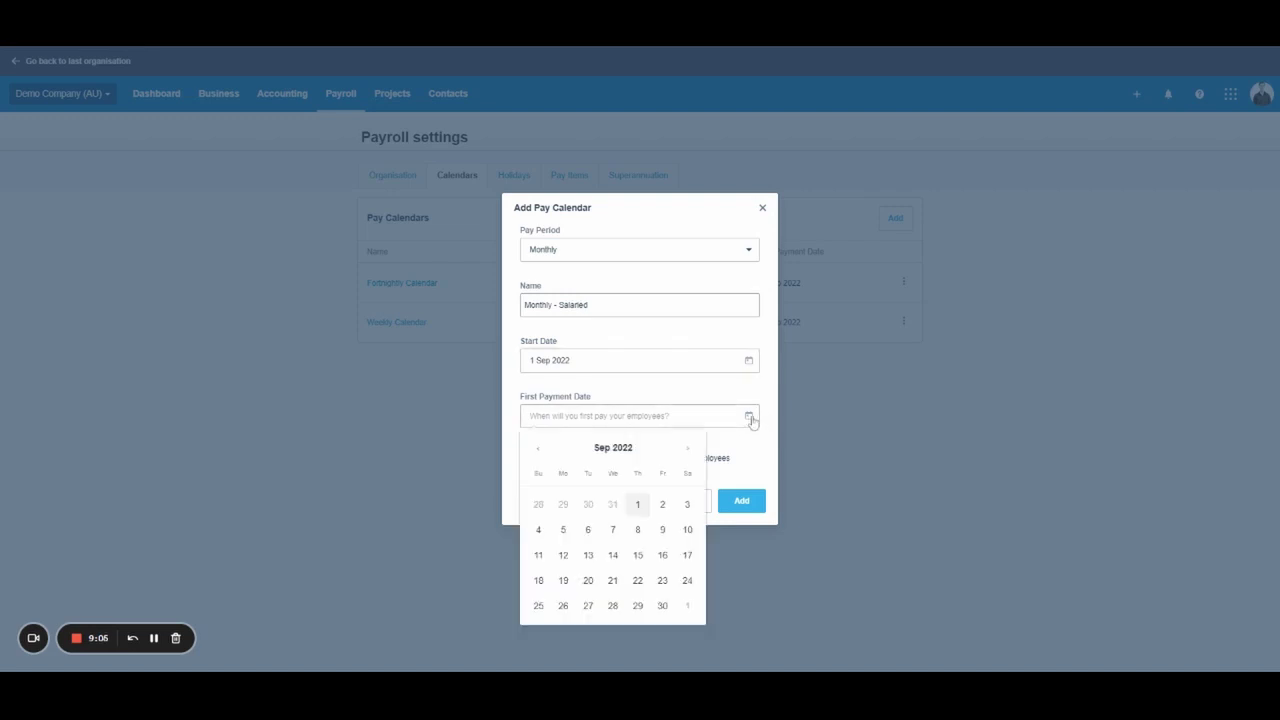
click(690, 458)
click(563, 529)
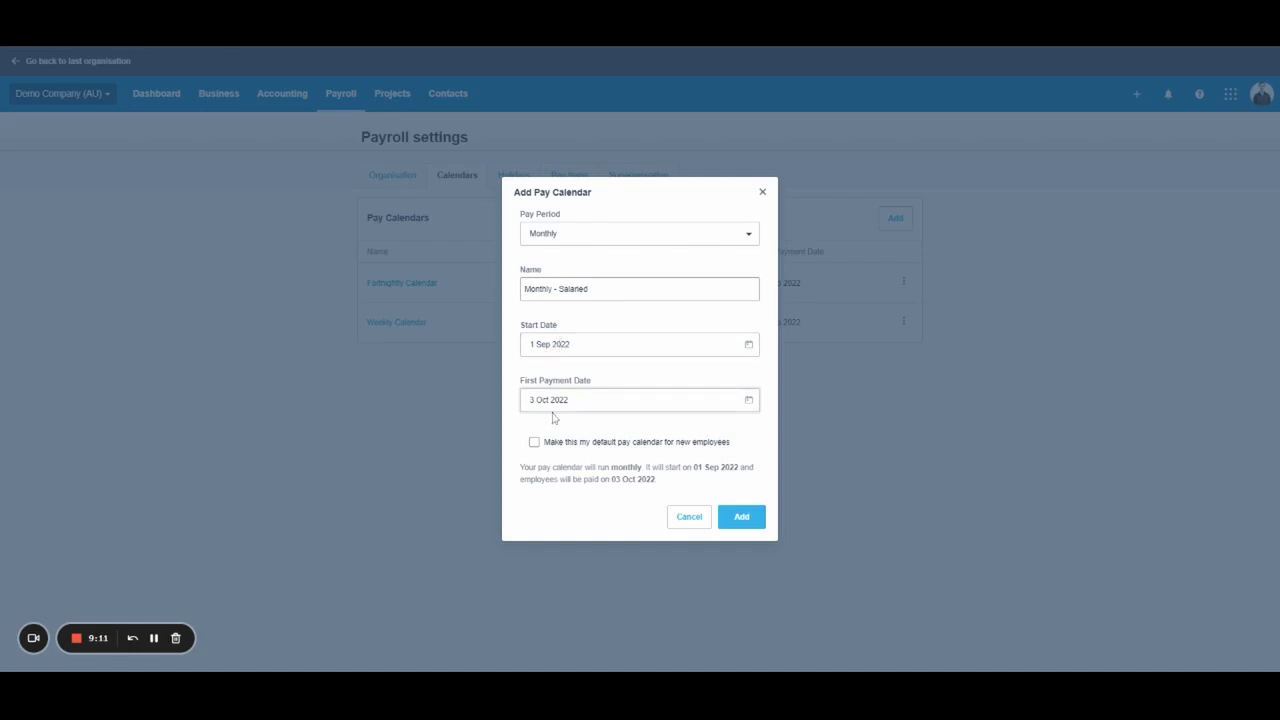
triple_click(556, 289)
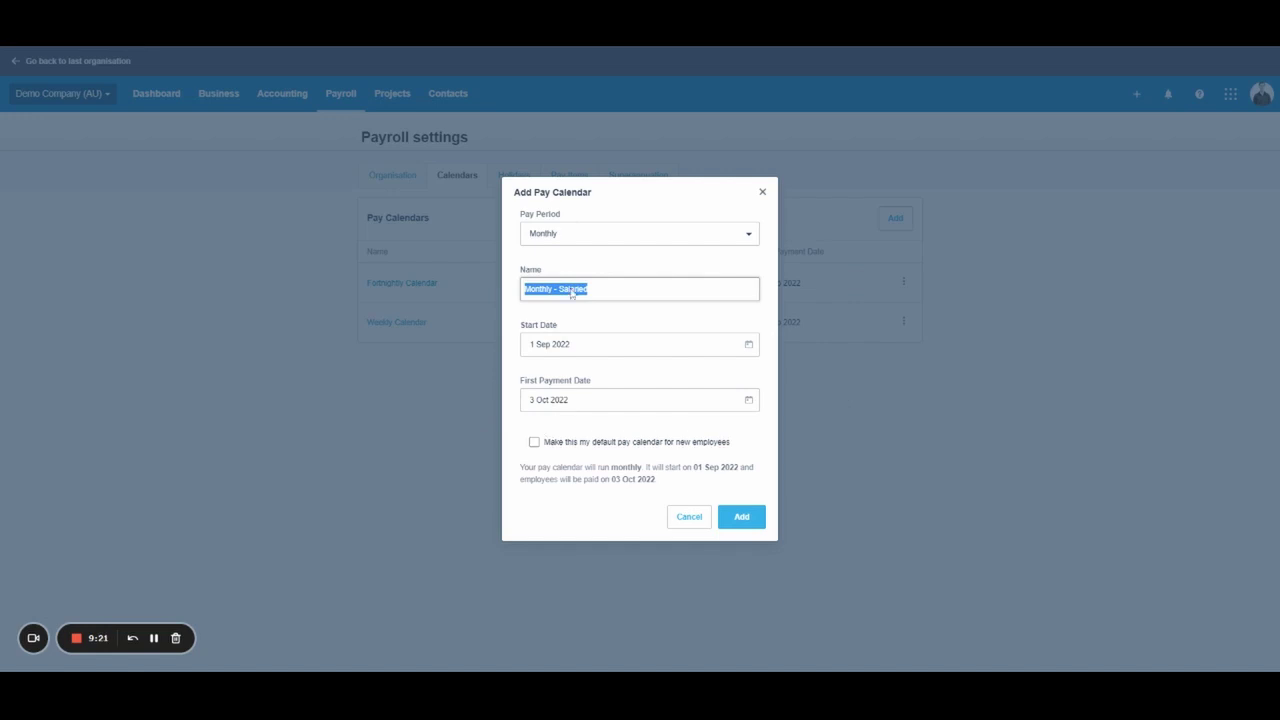
click(755, 511)
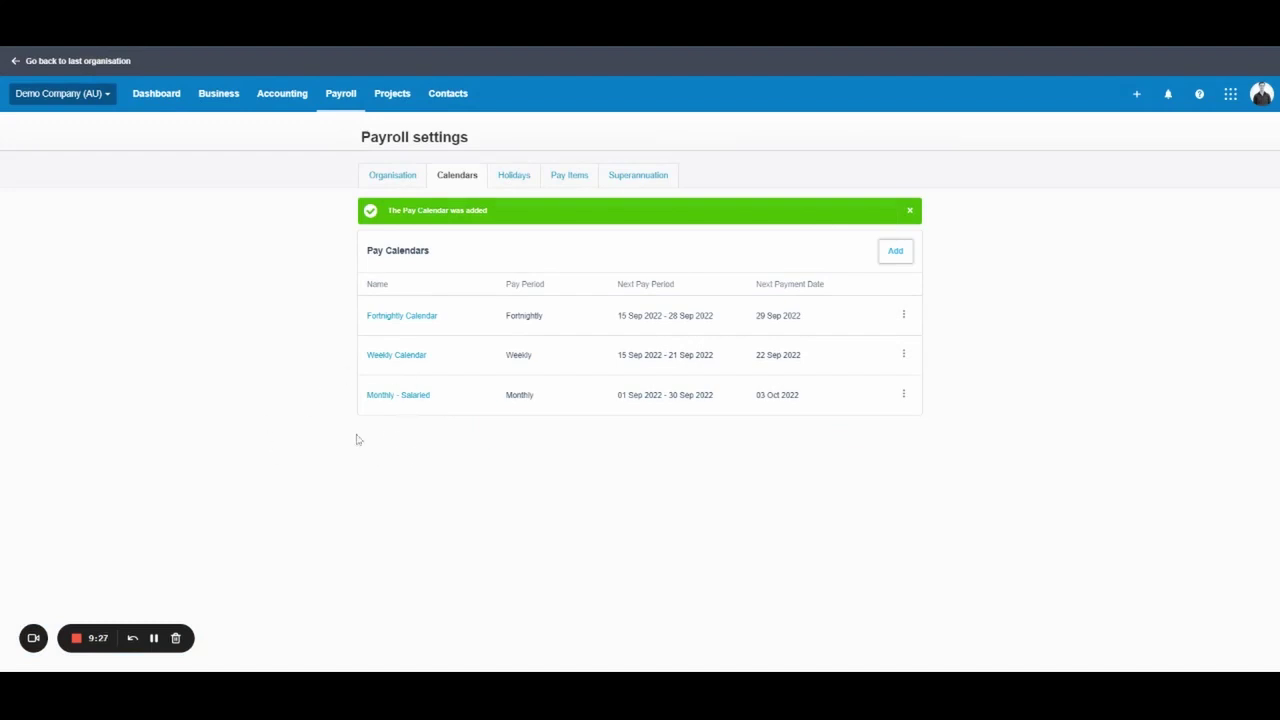
click(523, 175)
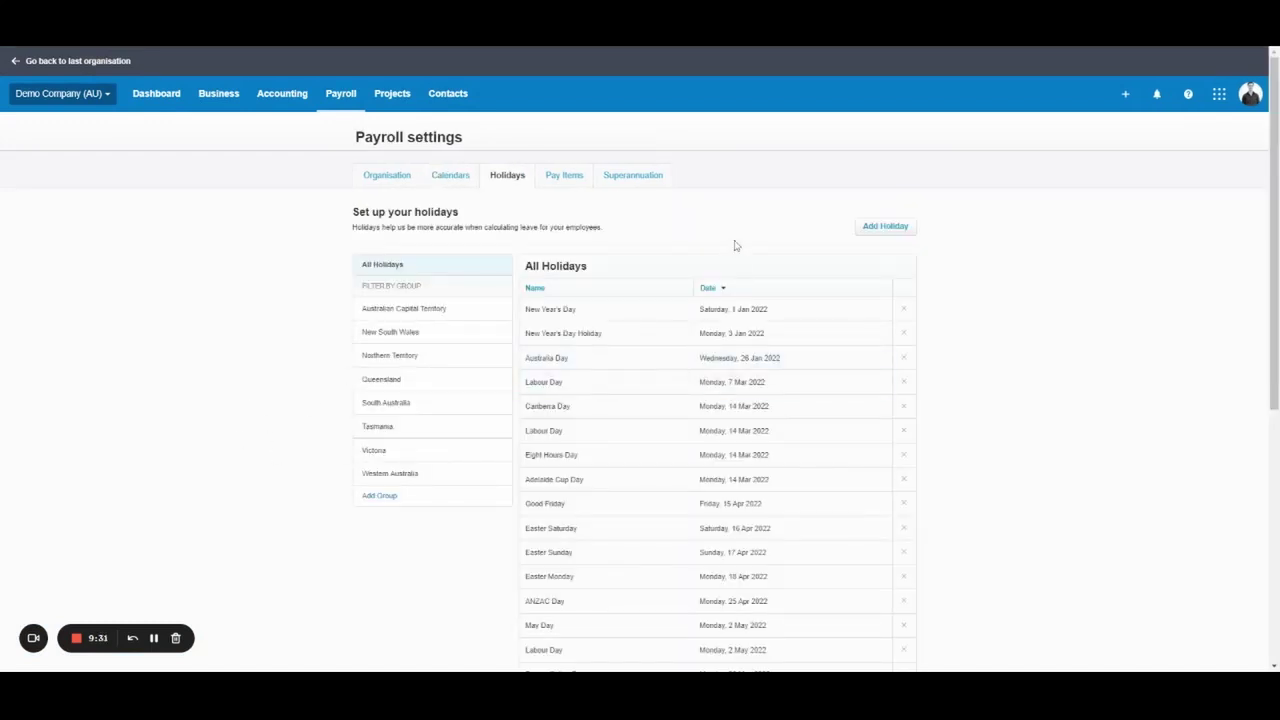
- Scroll through the 2022 public holidays, then switch to the Pay Items settings
scroll(808, 238, down, 1)
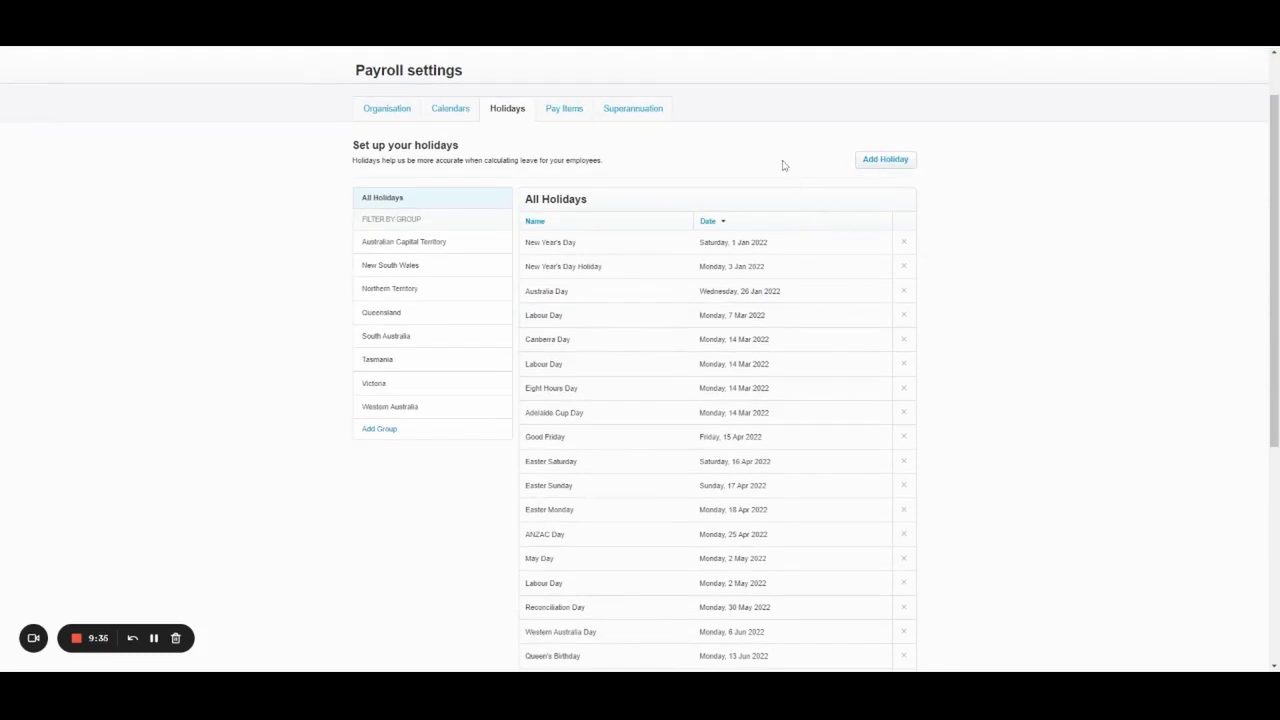
scroll(669, 220, down, 1)
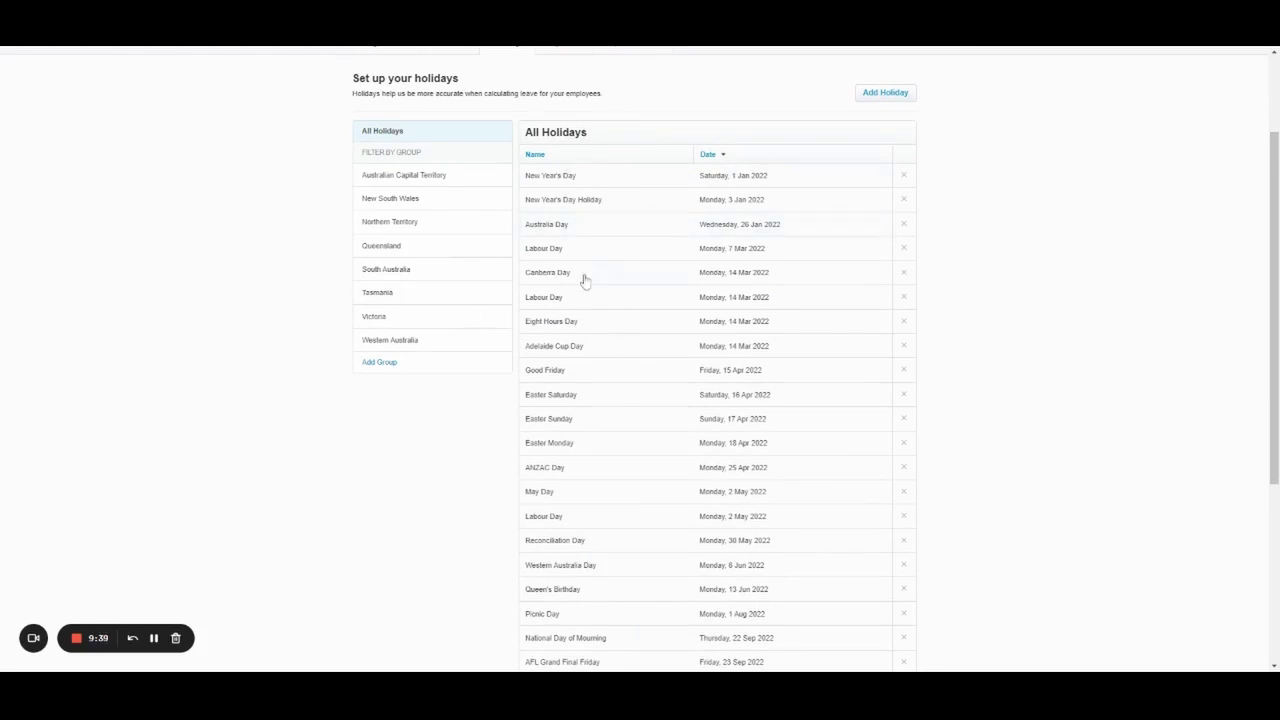
scroll(668, 420, up, 2)
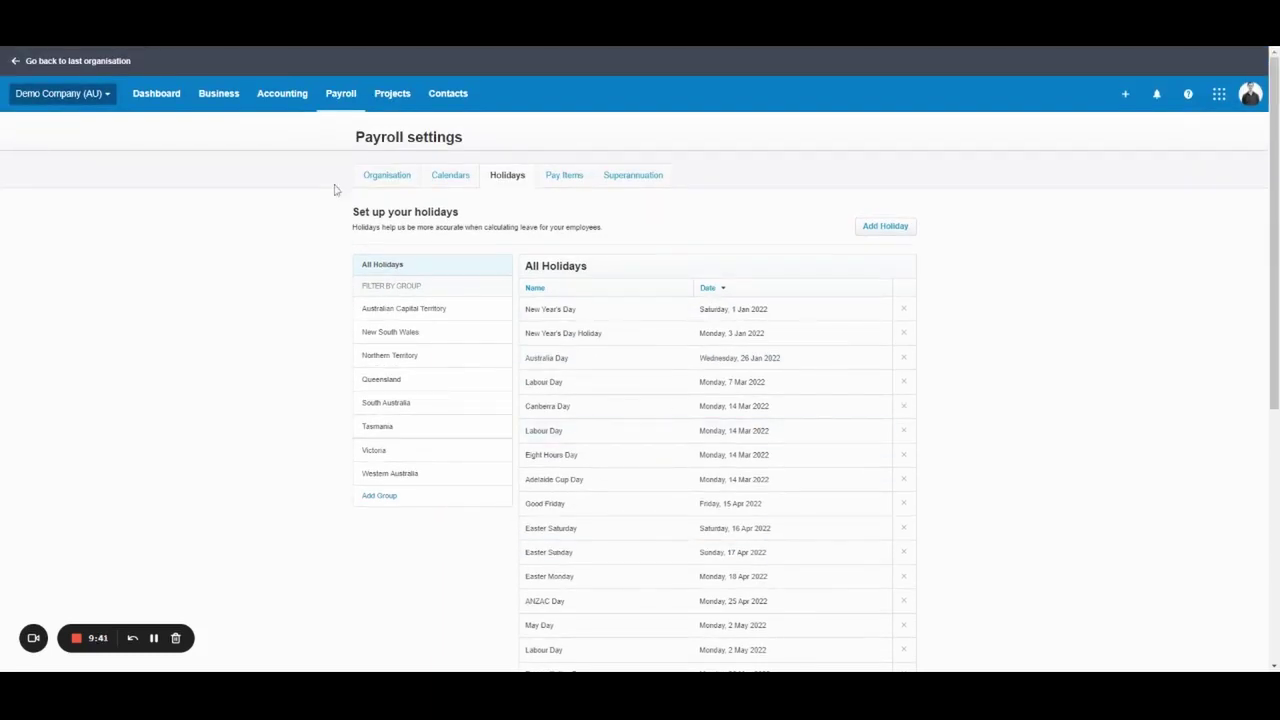
click(569, 178)
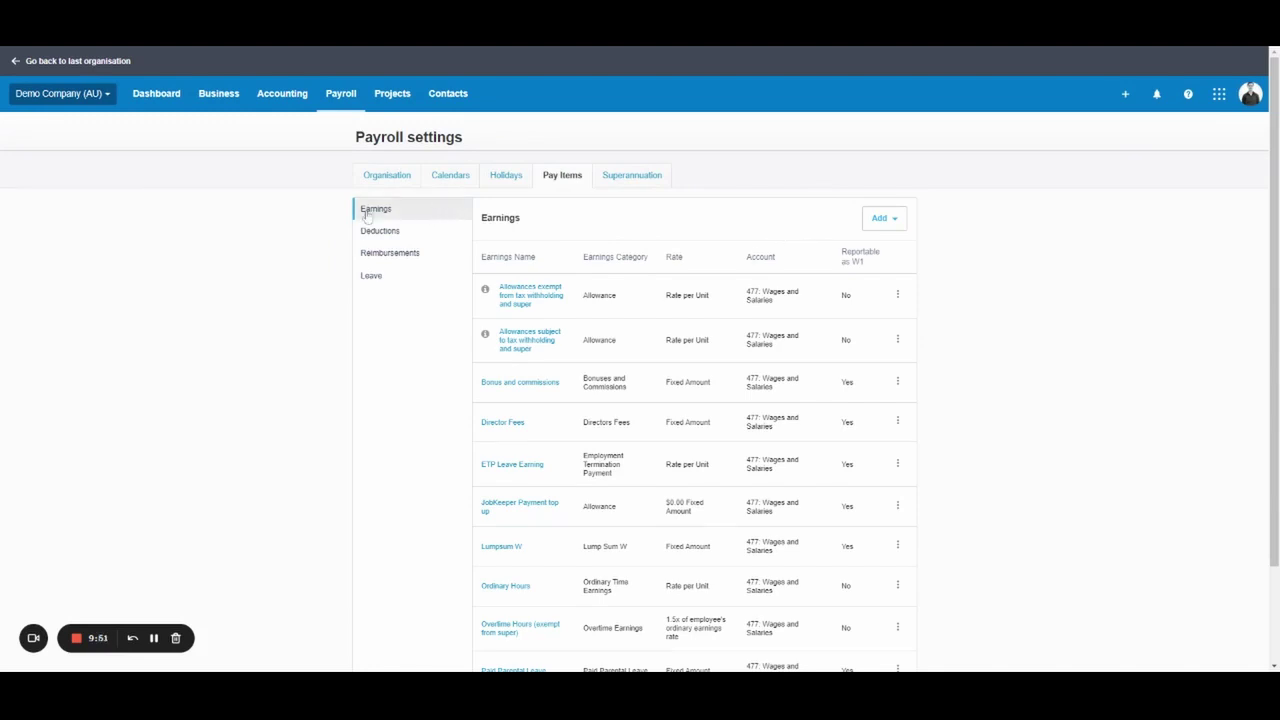
- Scroll down to see all earnings rates, including Overtime Hours and Redundancy
scroll(726, 263, down, 2)
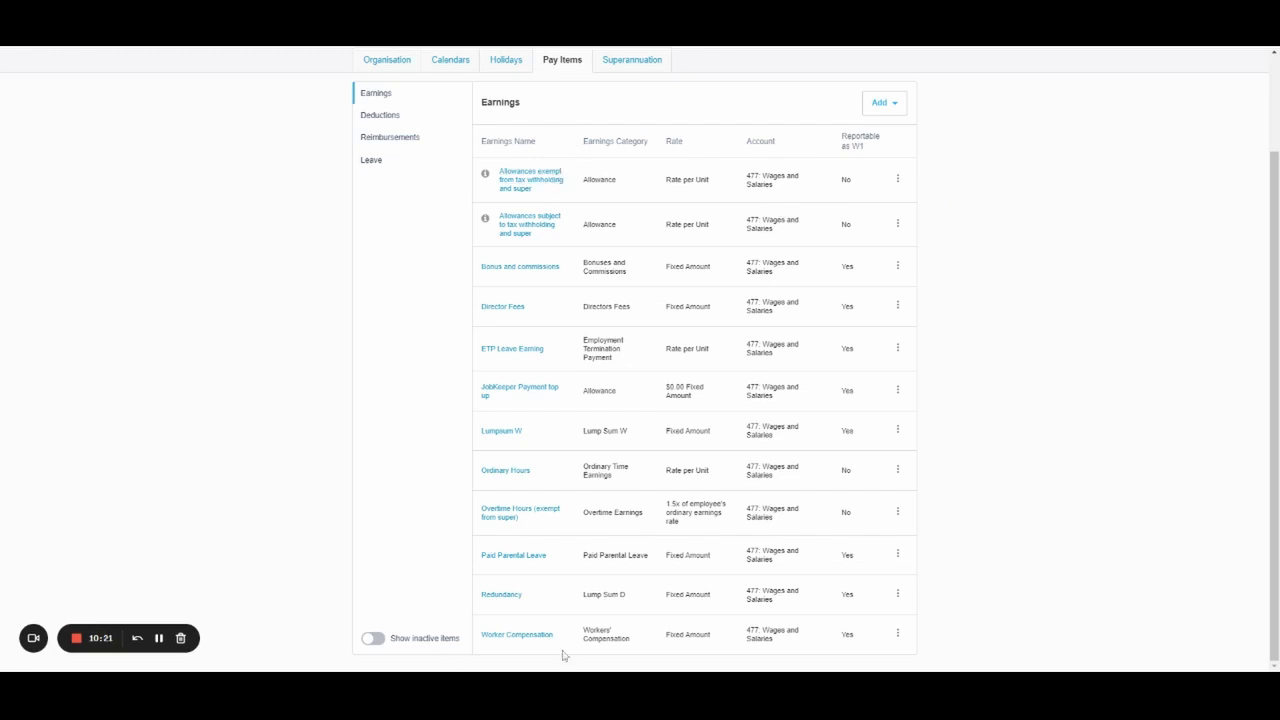
- Start an Ordinary Time Earnings rate, cancel it, and reopen the Add earnings menu
click(890, 109)
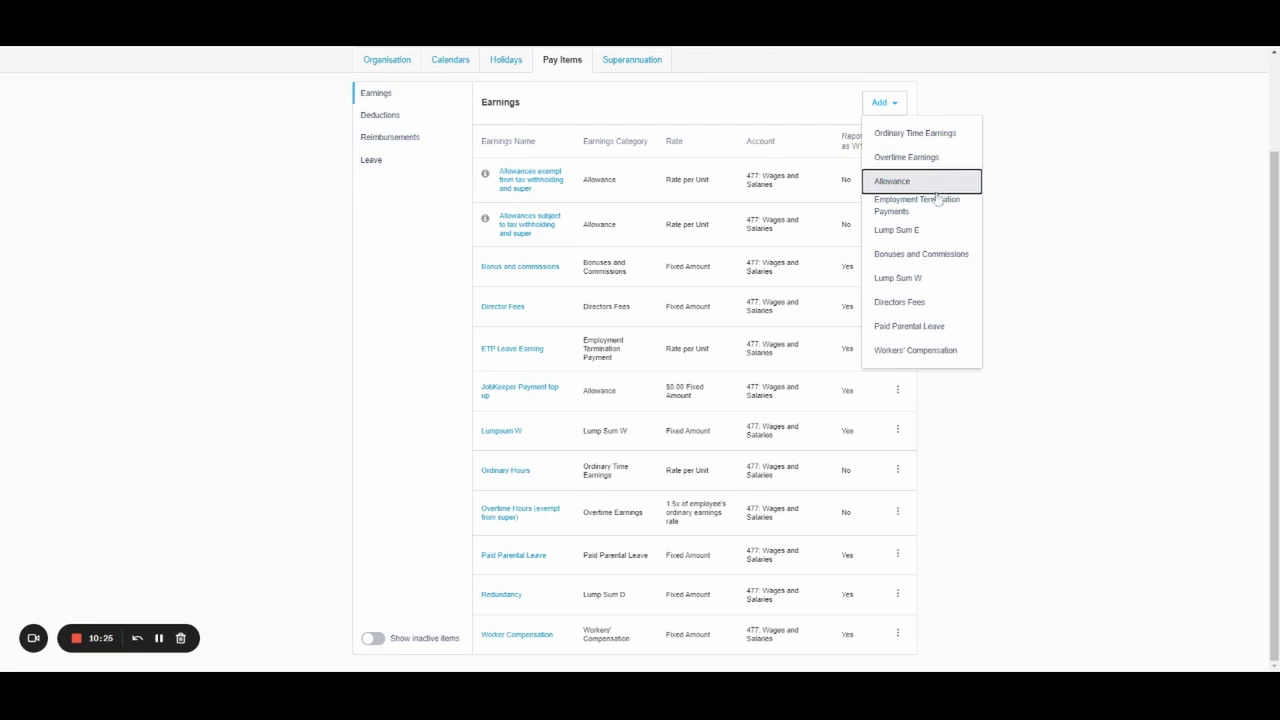
click(918, 134)
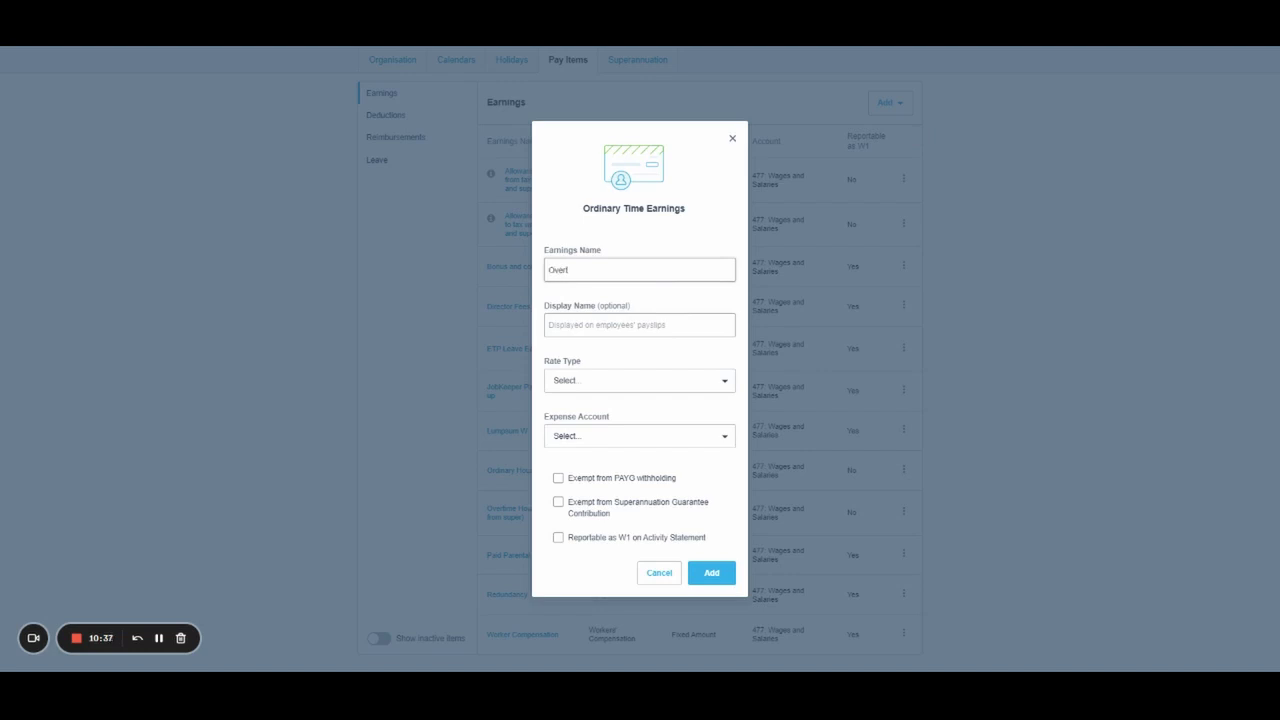
click(659, 573)
click(895, 106)
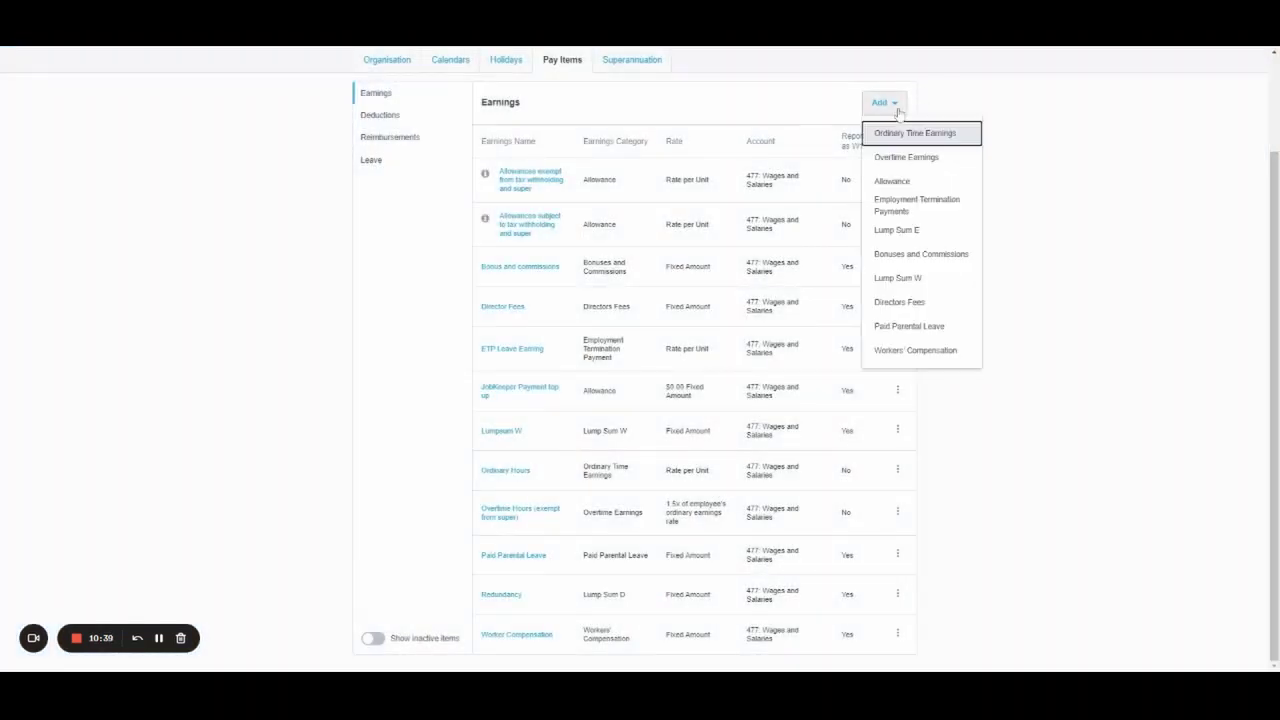
- Name the new overtime earnings rate Overtime 1.5x with display name Overtime
click(908, 159)
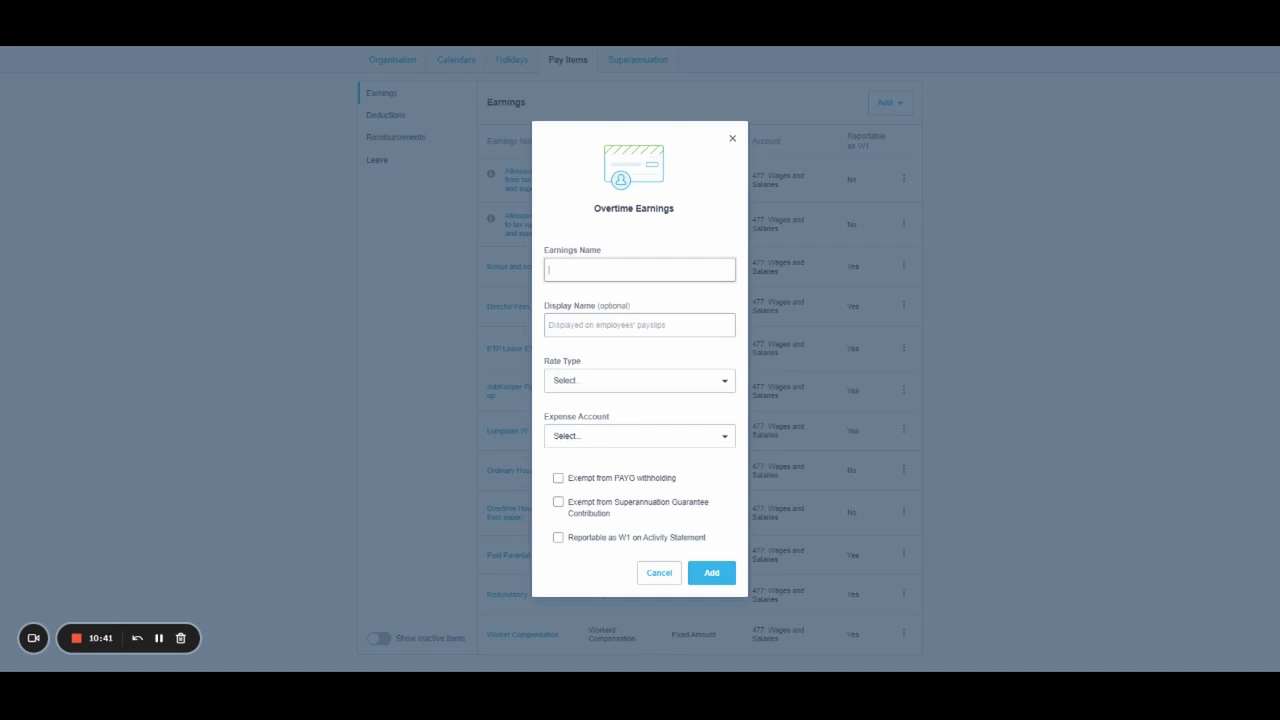
text(Overtime 1.5x)
key(Home)
key(ctrl+shift+Right)
key(ctrl+c)
click(558, 318)
key(ctrl+v)
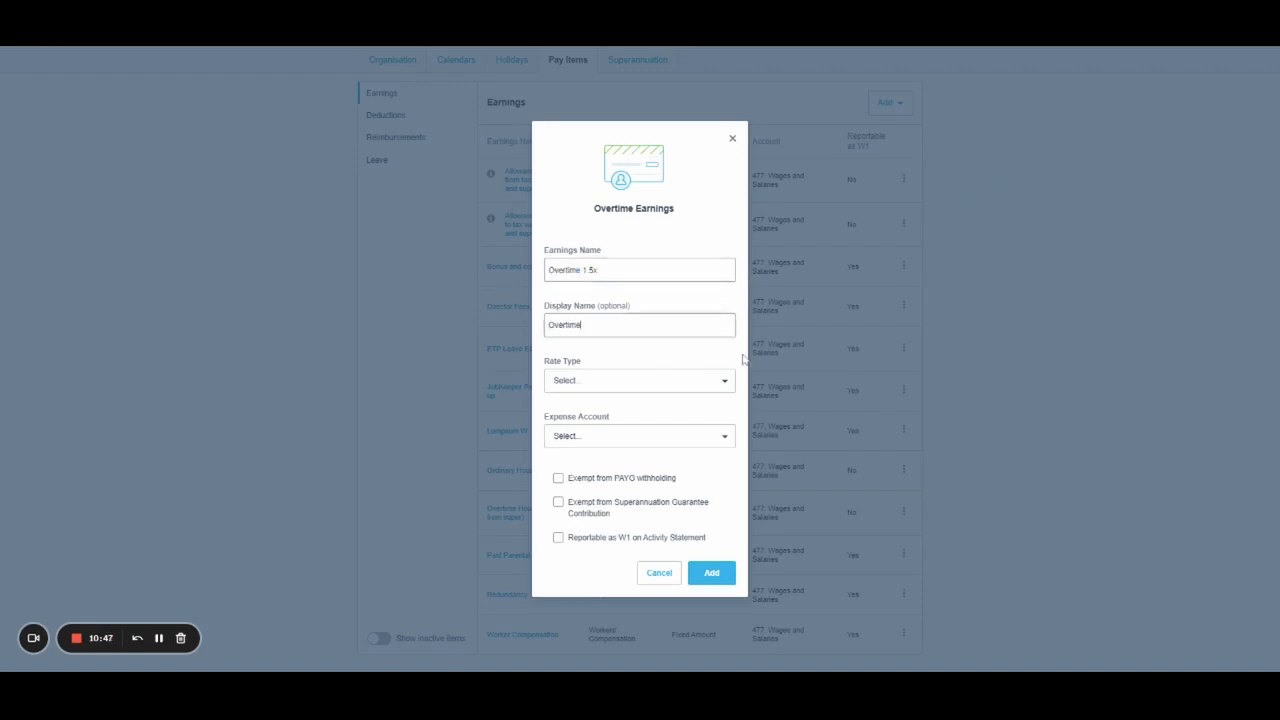
- Make it a 1.5 multiple rate on account 477, W1-reportable and SGC-exempt, and add it
click(648, 381)
click(633, 405)
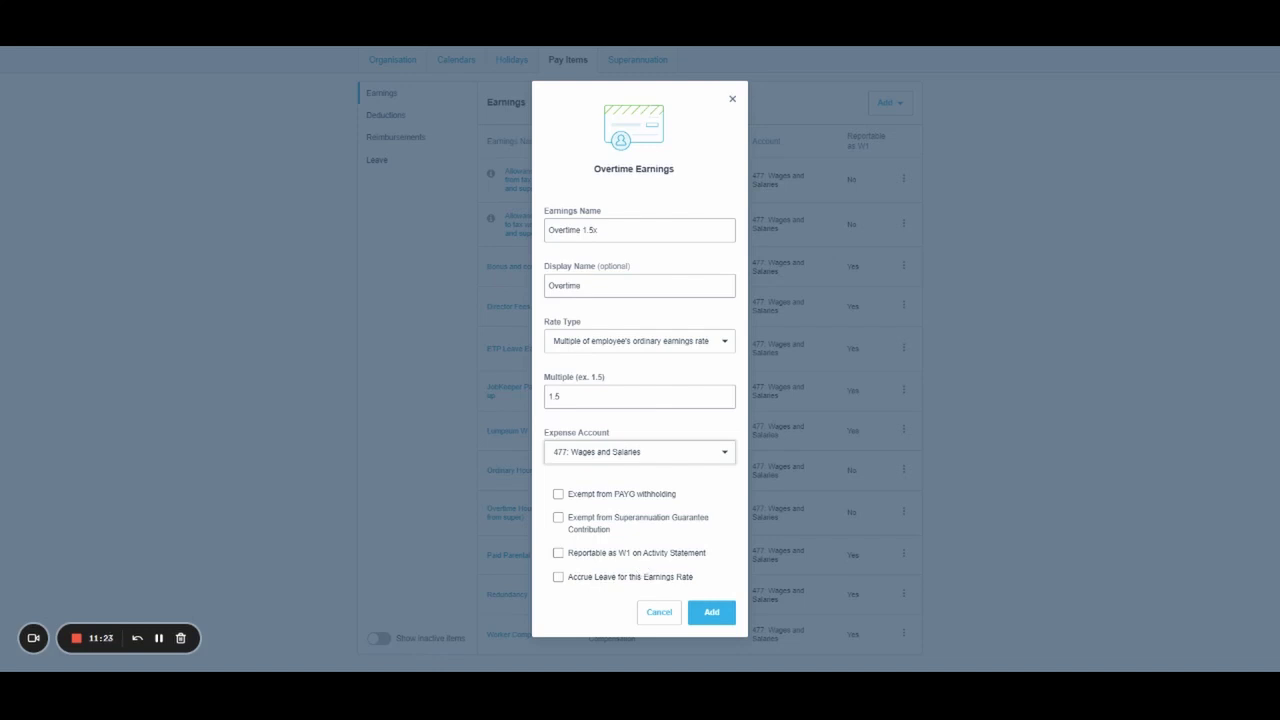
click(637, 556)
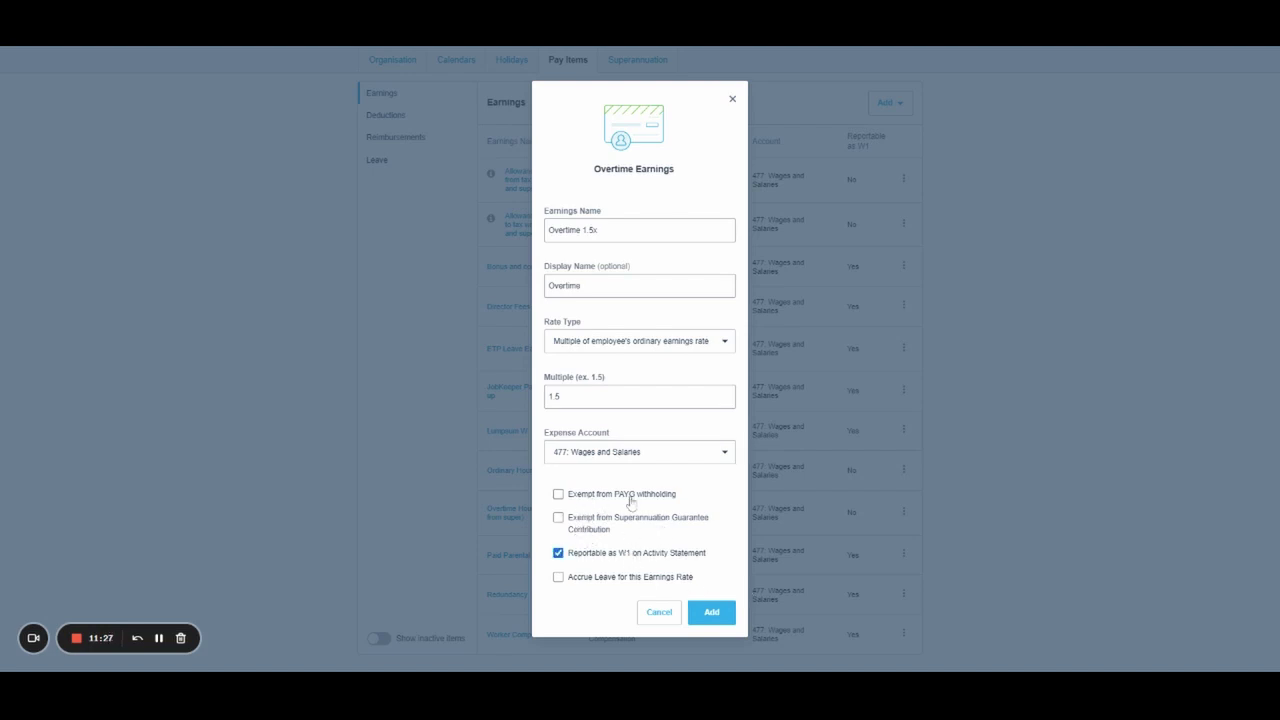
click(572, 527)
click(711, 612)
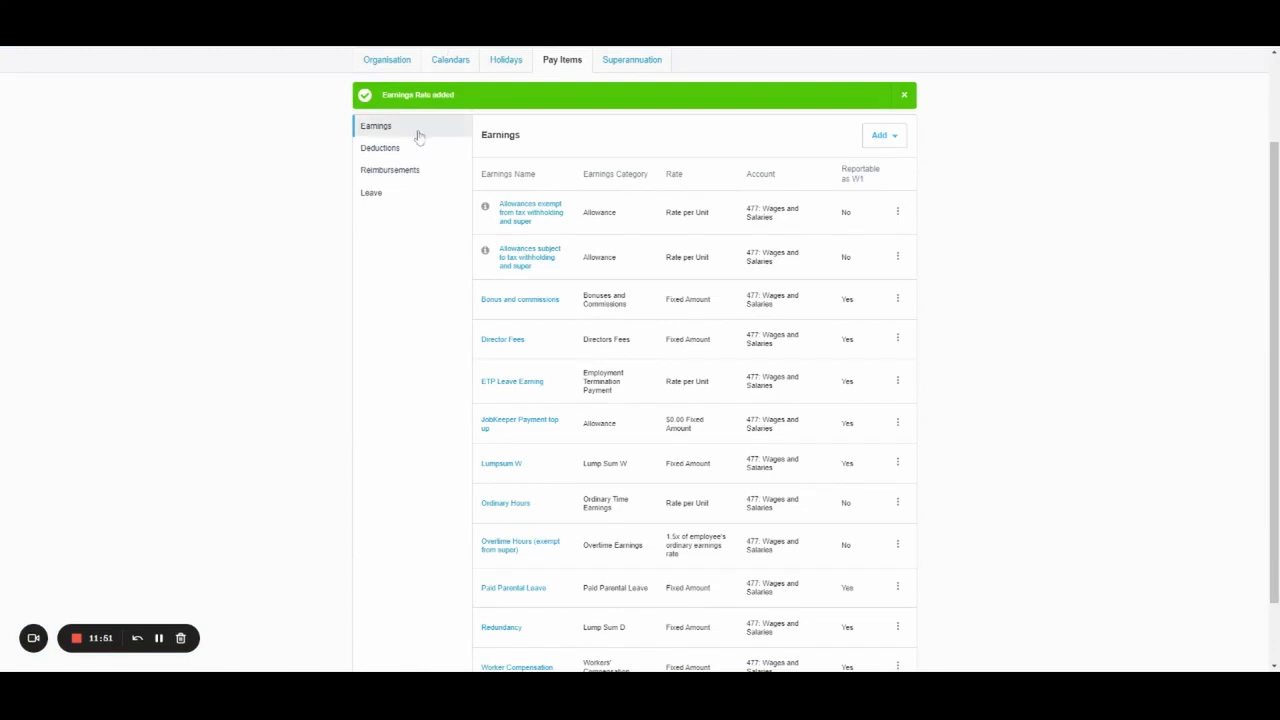
- Review the Deductions list and its addable types, then show the Reimbursements list
click(392, 147)
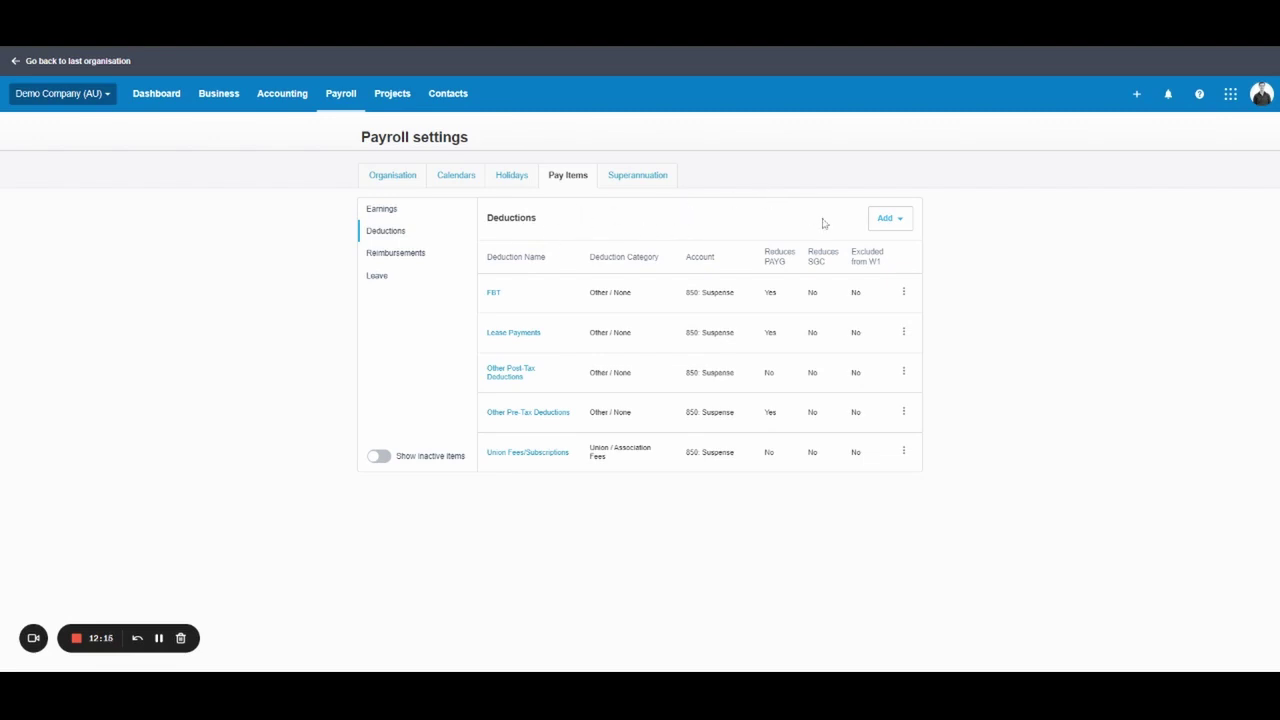
click(899, 222)
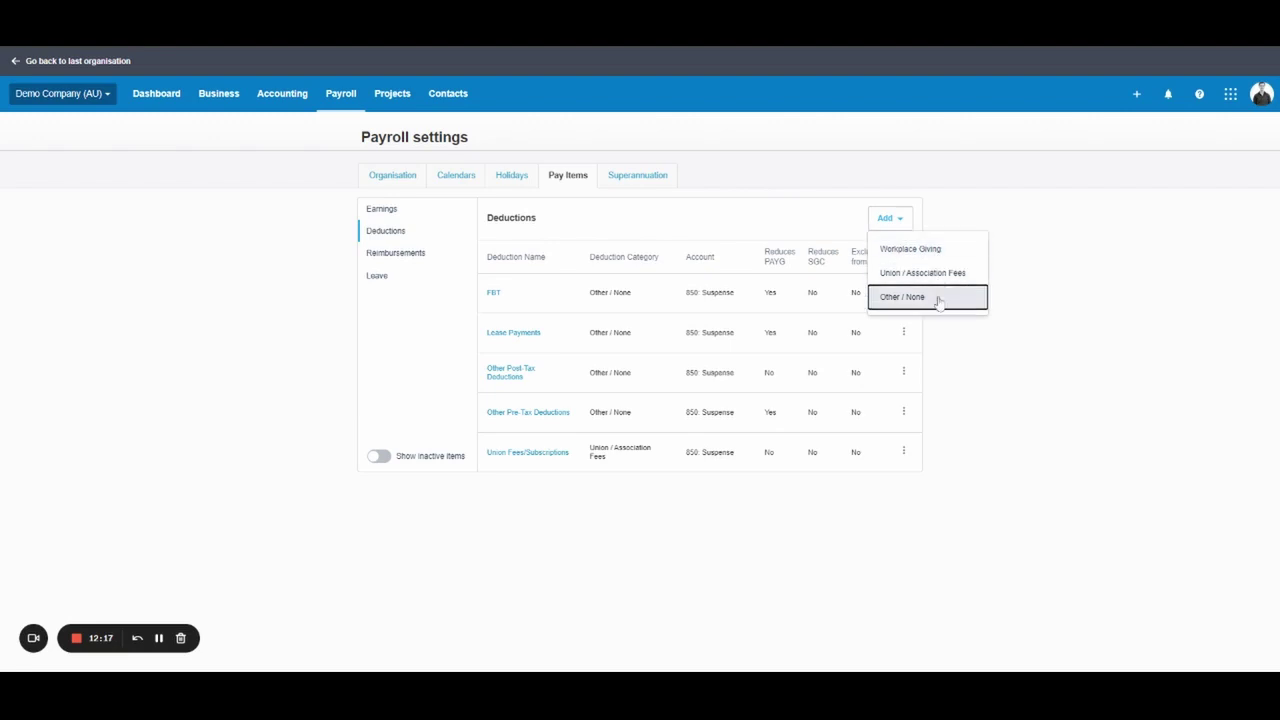
click(966, 360)
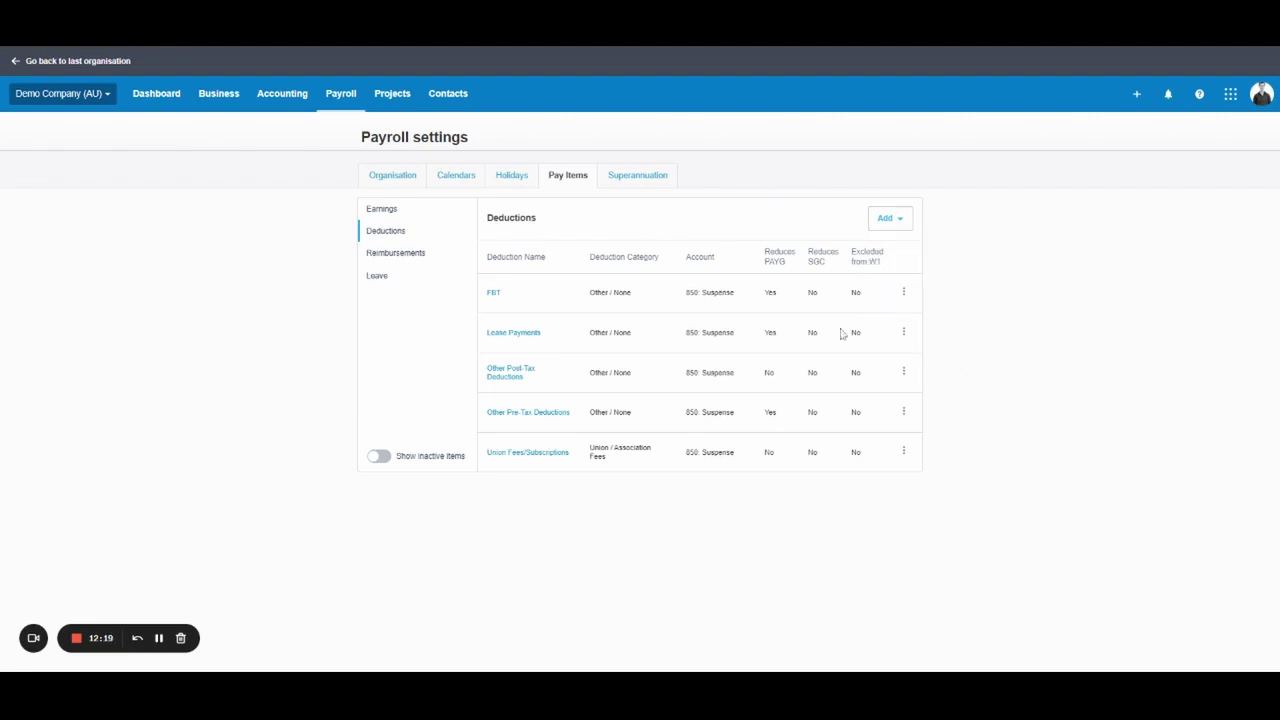
click(390, 256)
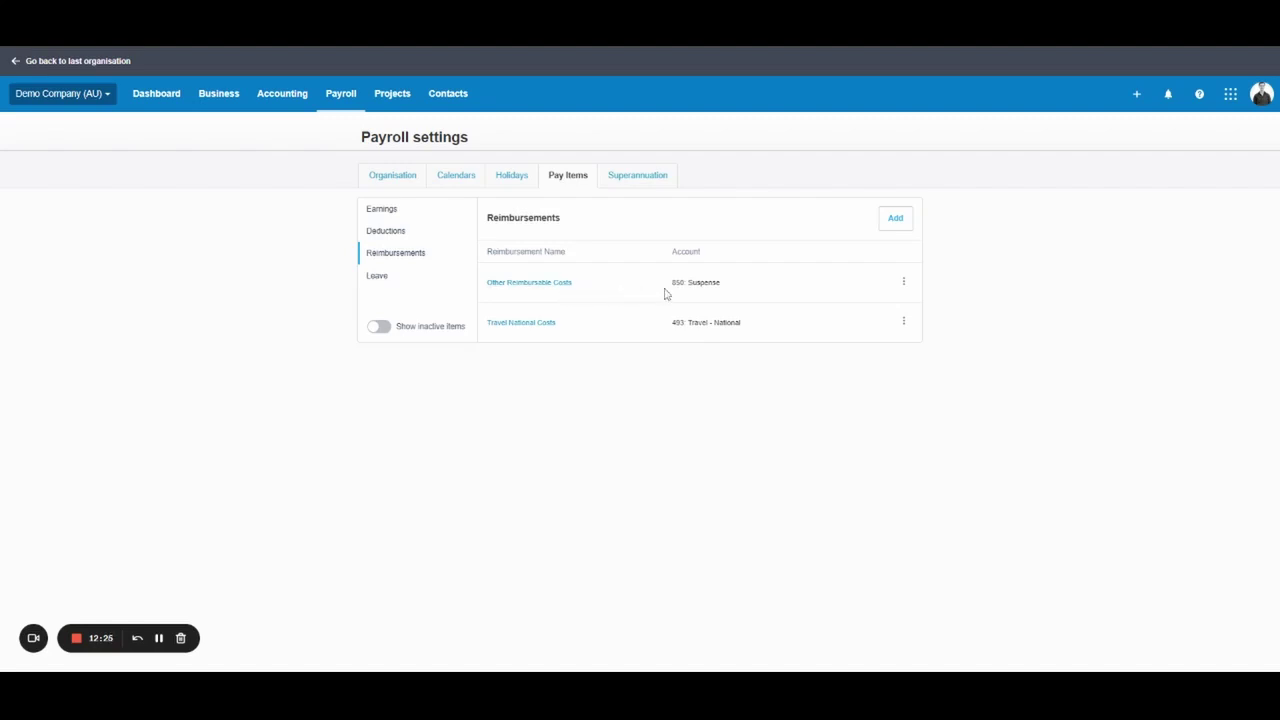
- Highlight the 850: Suspense account entry, then show the Leave types list
drag(674, 287, 803, 283)
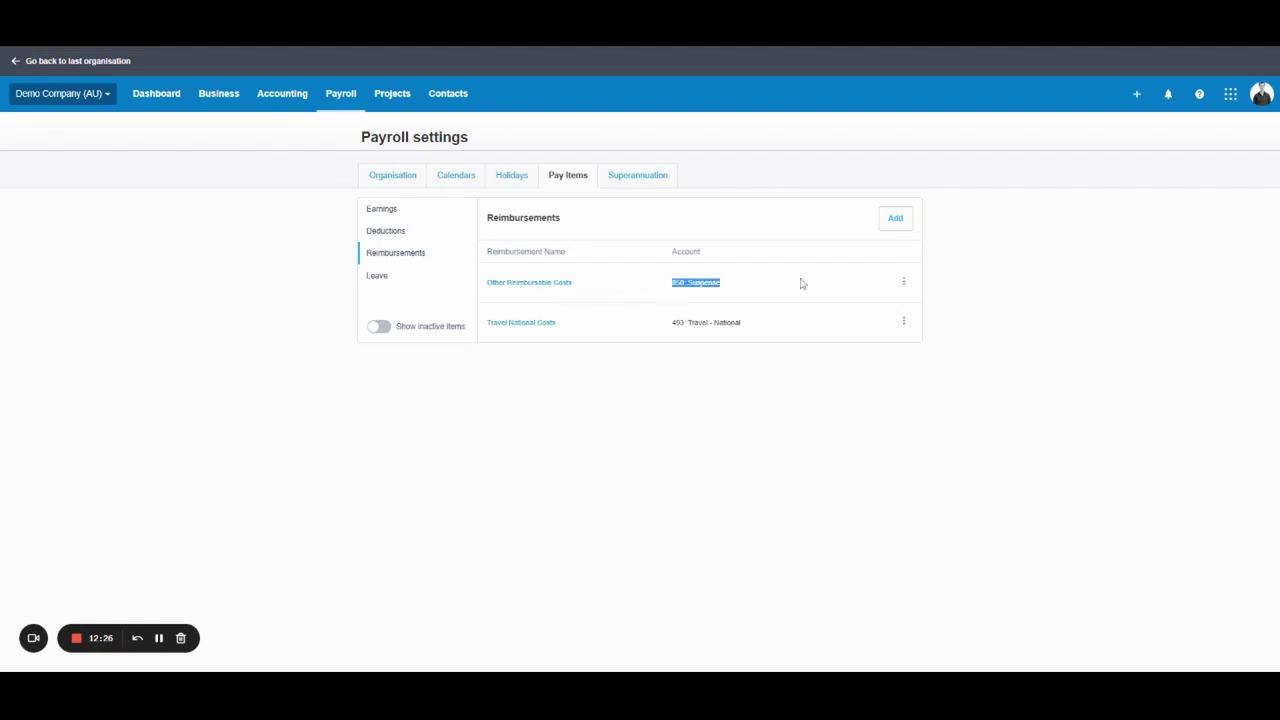
click(735, 363)
click(432, 285)
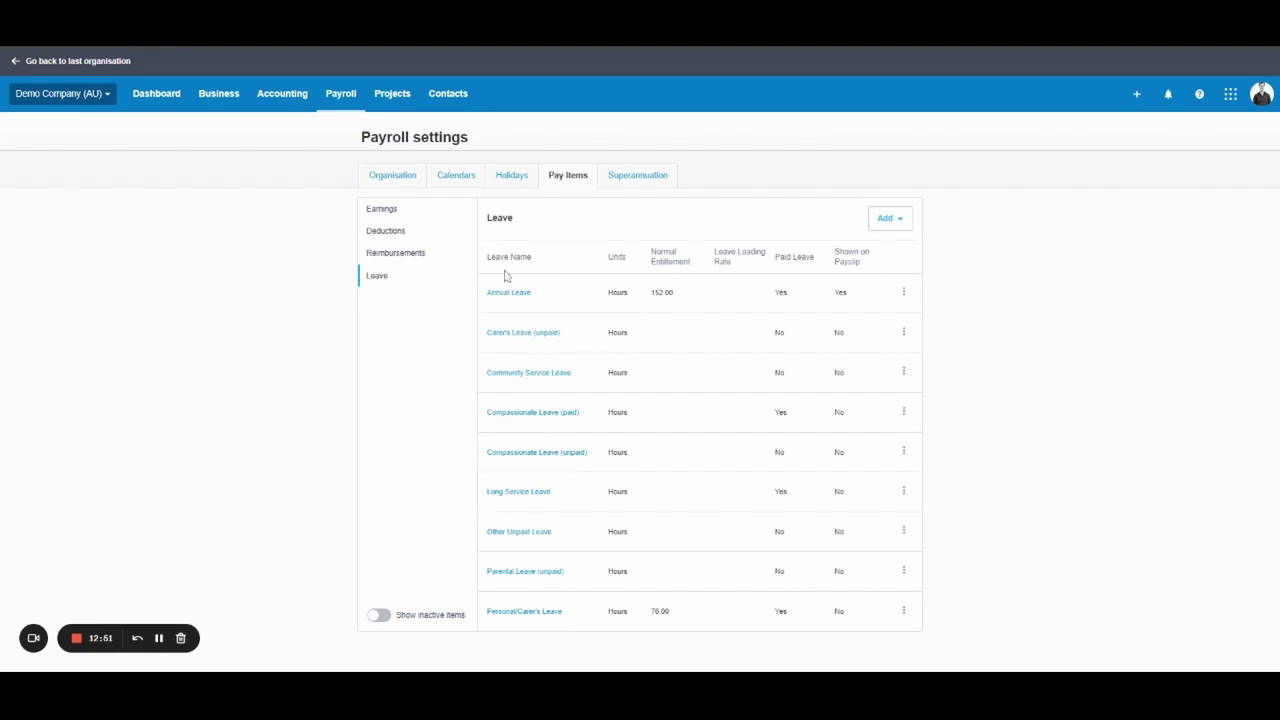
- Open Superannuation settings showing the Corporate Super and HESTA Super funds
click(641, 185)
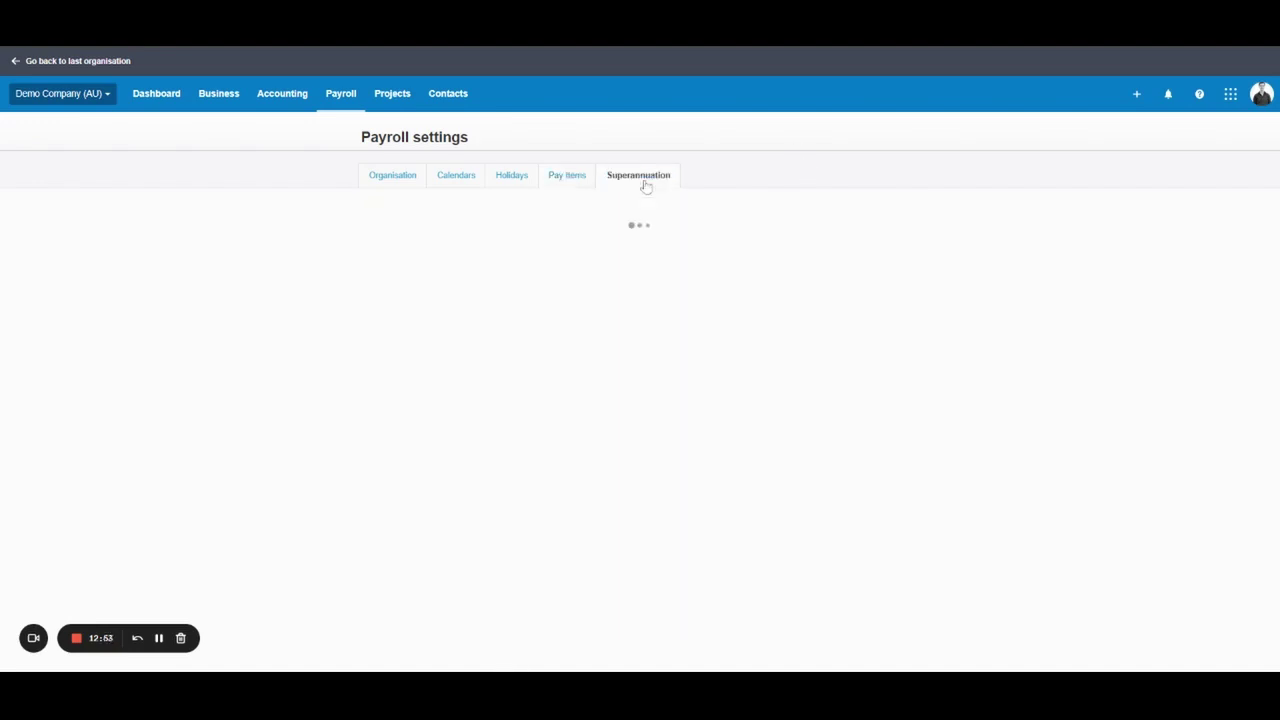
- Close the blue info banner on the Superannuation tab
click(910, 212)
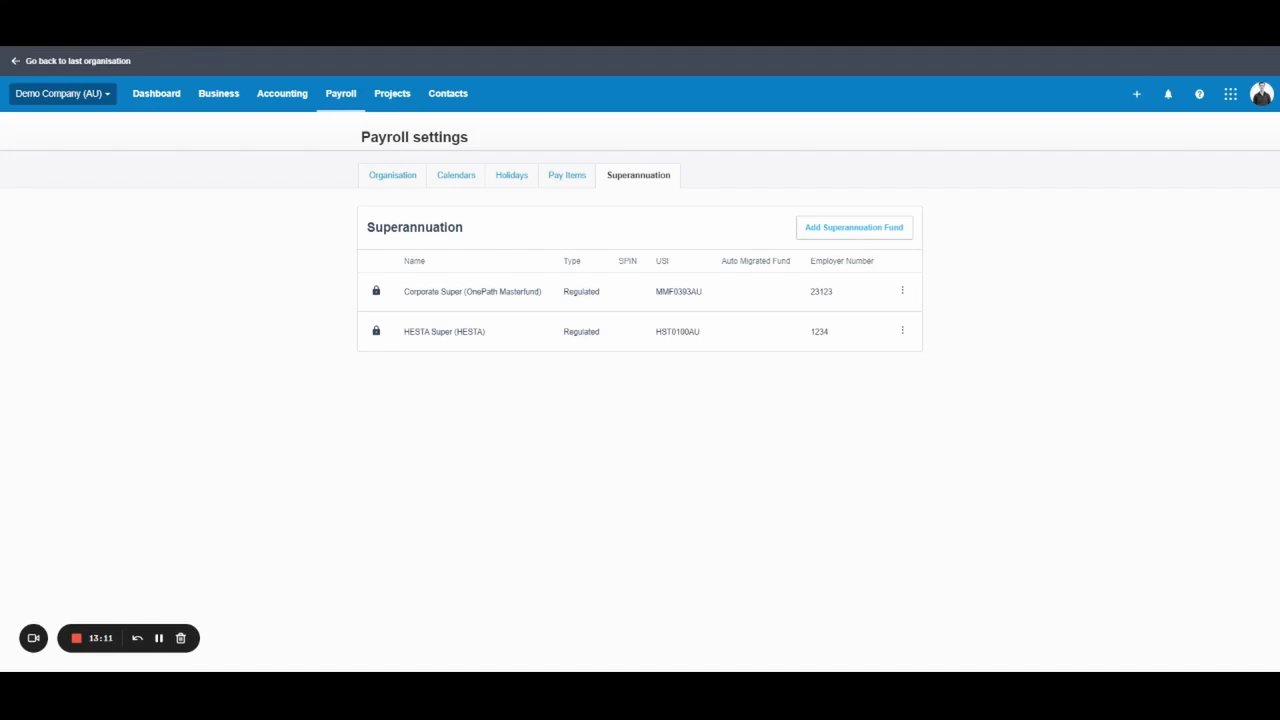
- Search for AustralianSuper and add it as a regulated super fund with USI STA0100AU
click(876, 229)
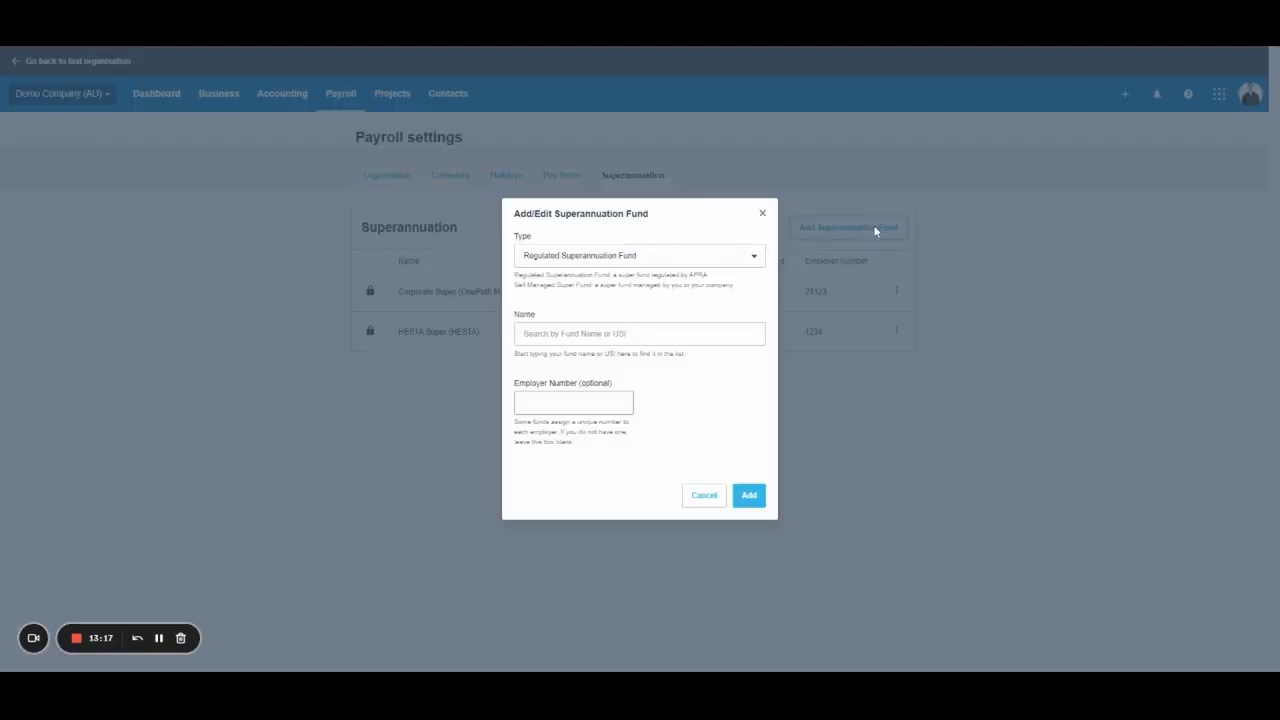
click(705, 335)
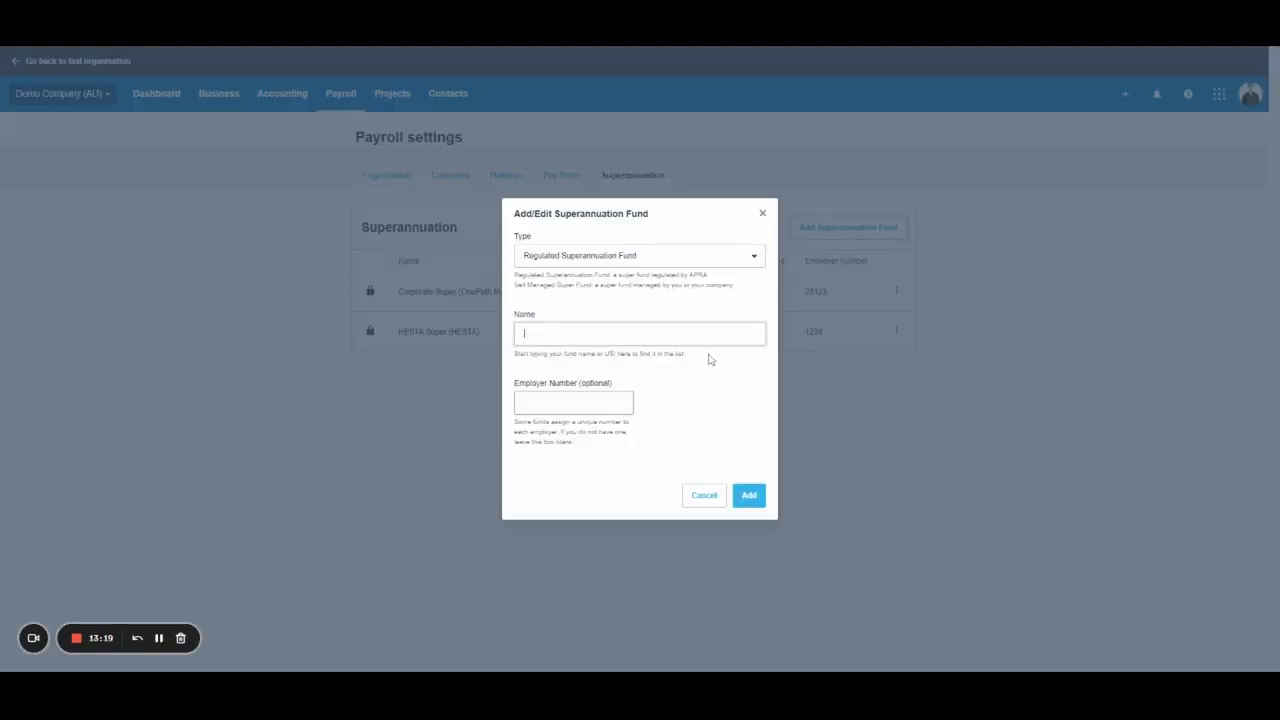
text(AustralianSuper)
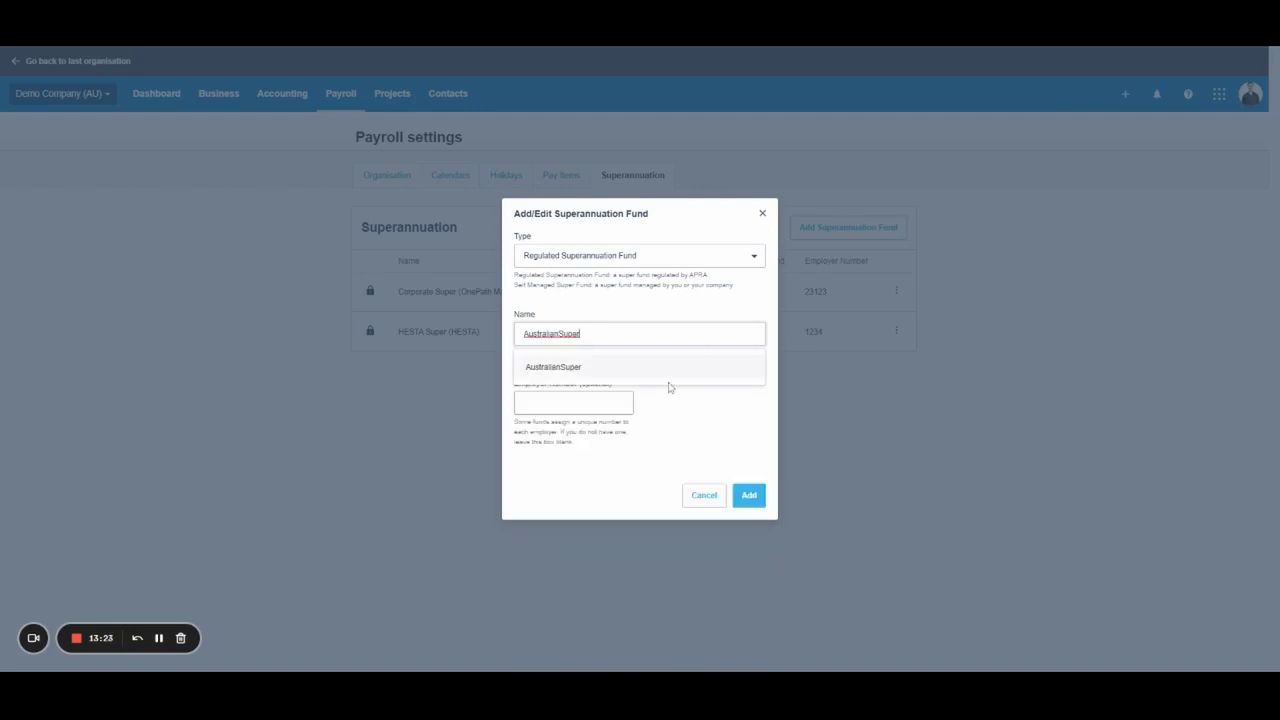
click(662, 368)
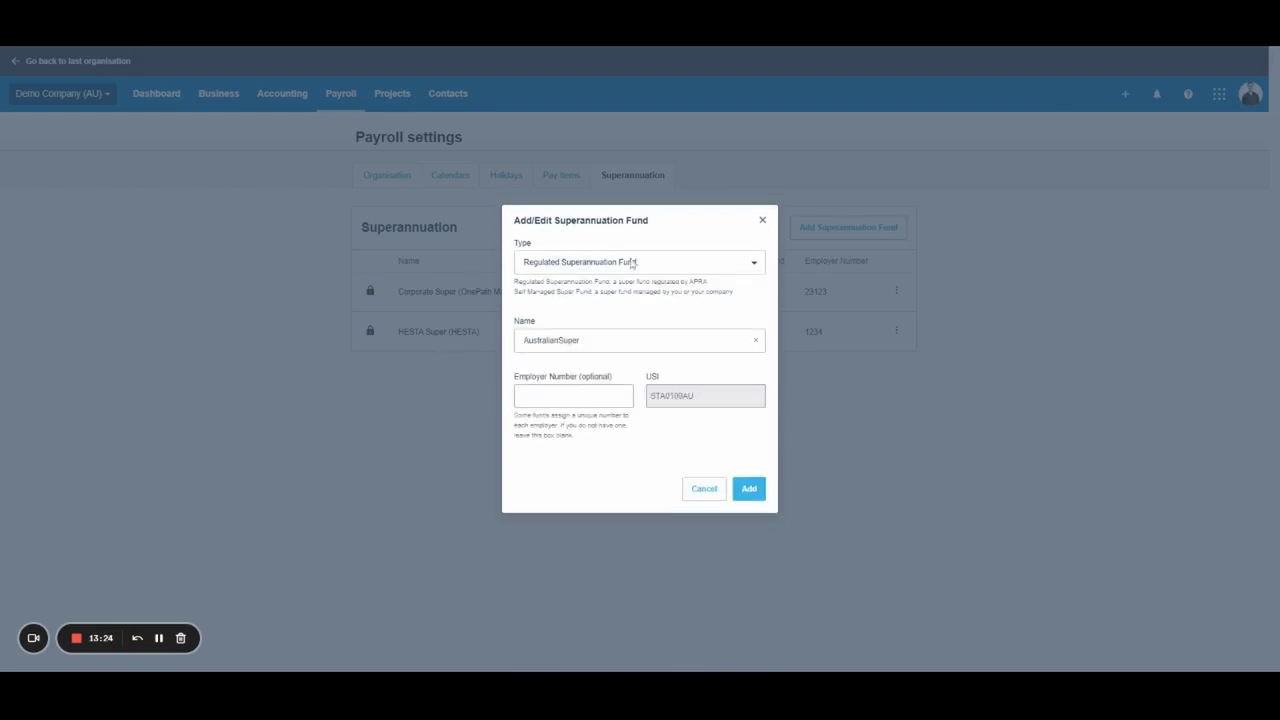
click(748, 488)
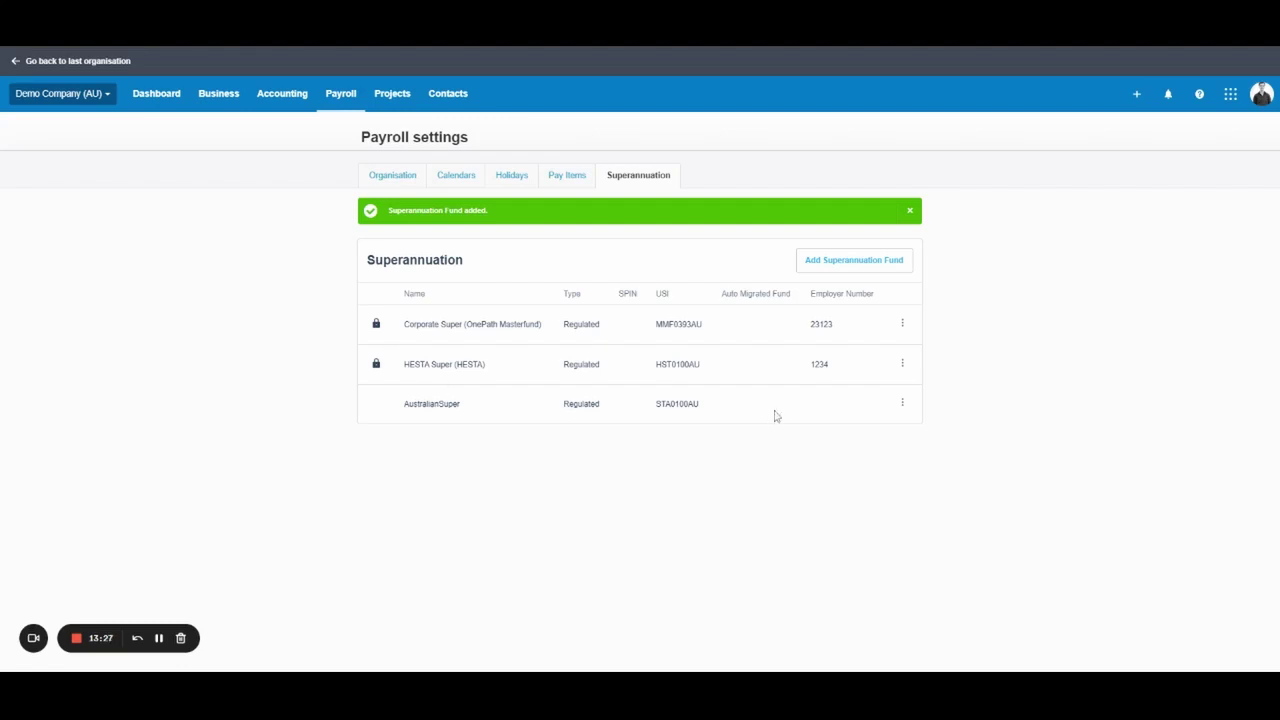